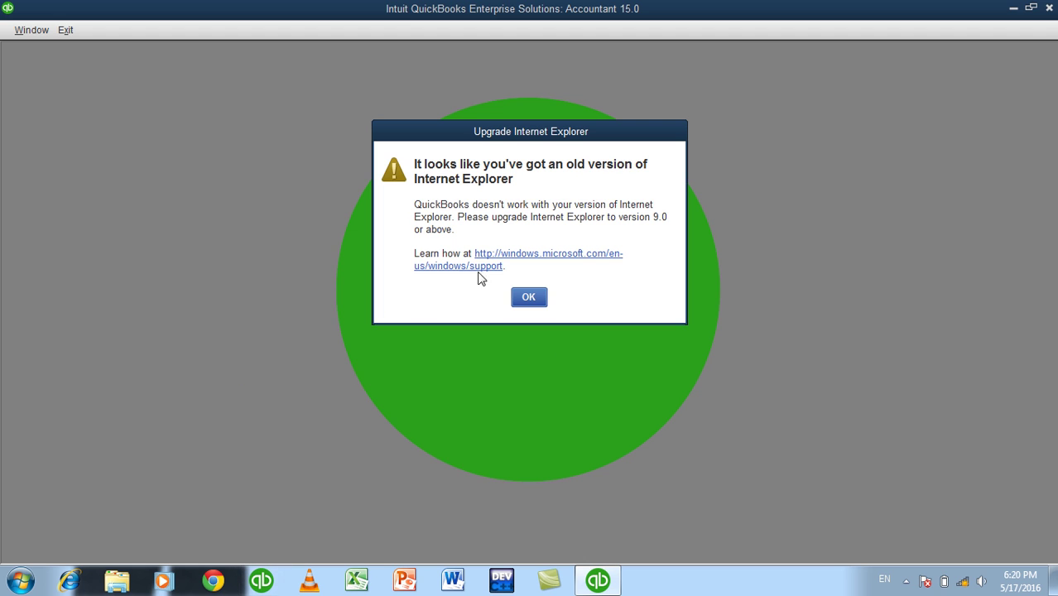
Dismiss the Internet Explorer upgrade notice and postpone the QuickBooks registration
click(537, 300)
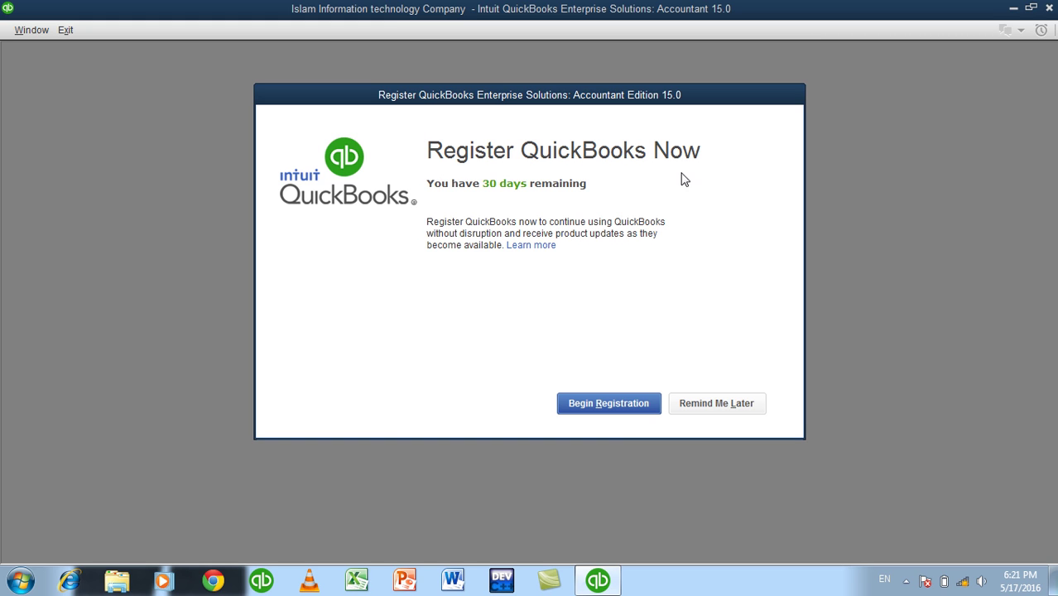
click(712, 411)
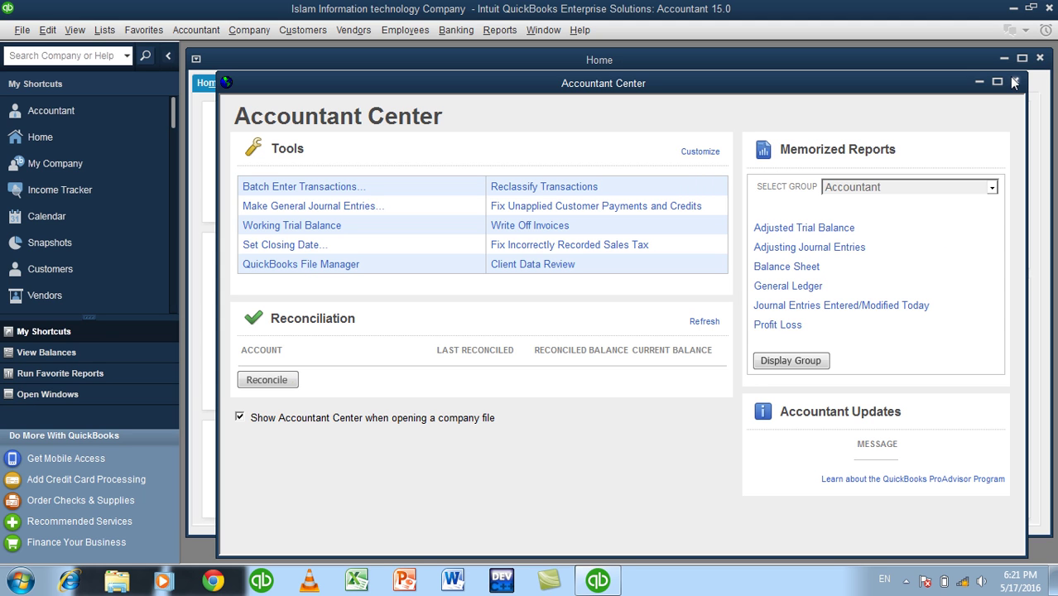
Close the open company file and decline the automatic backup
click(18, 30)
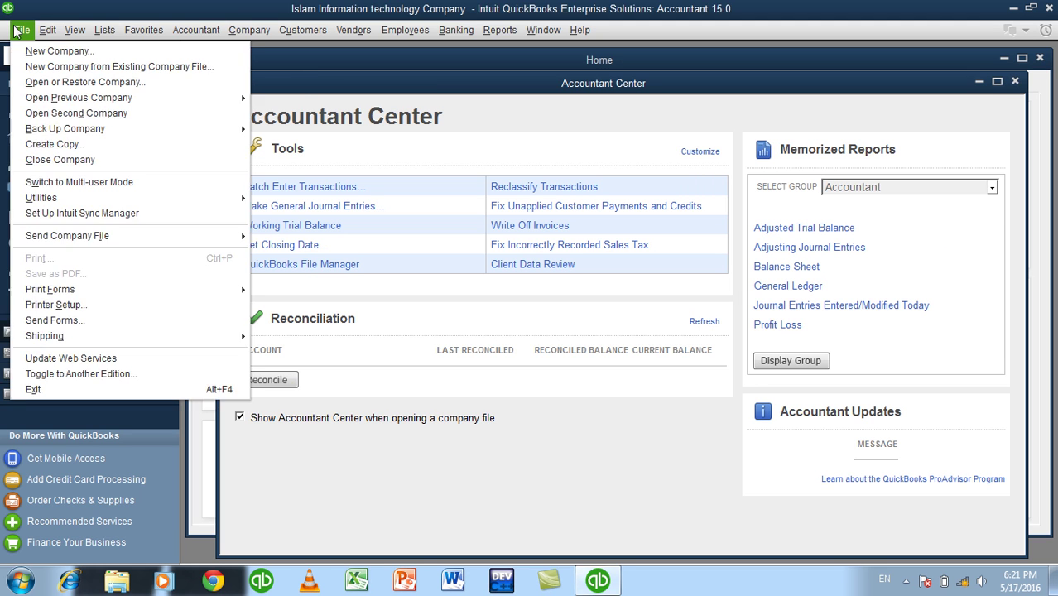
click(56, 160)
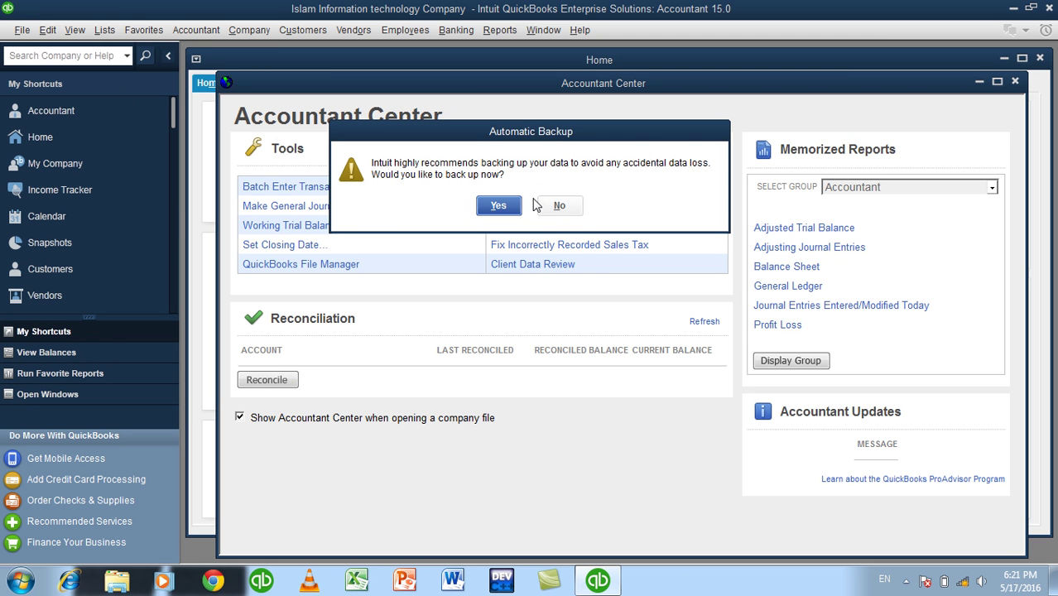
click(574, 209)
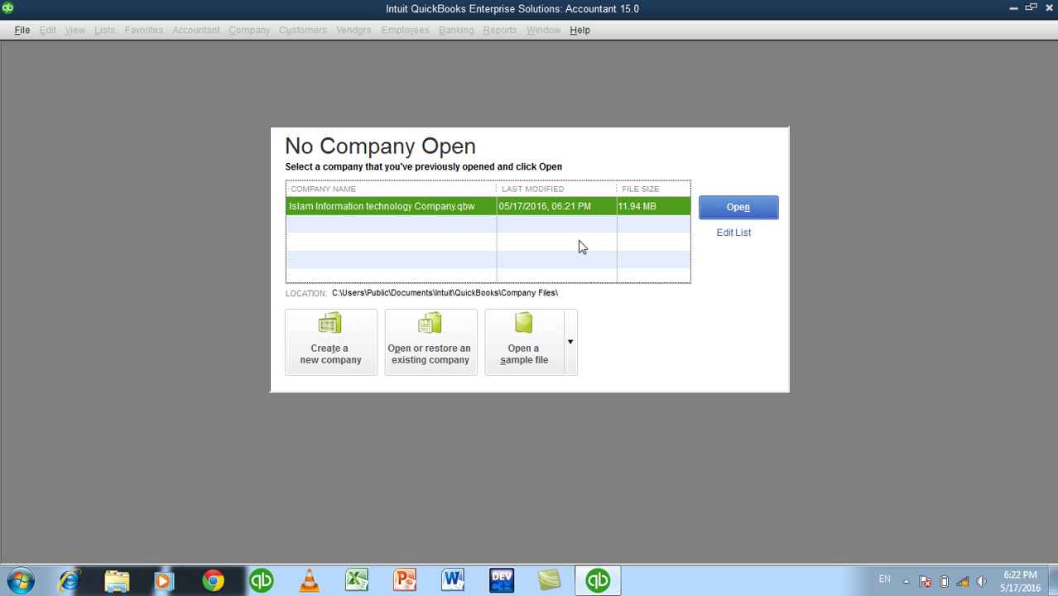
Hide Islam Information technology Company from the list of previously opened companies
click(732, 235)
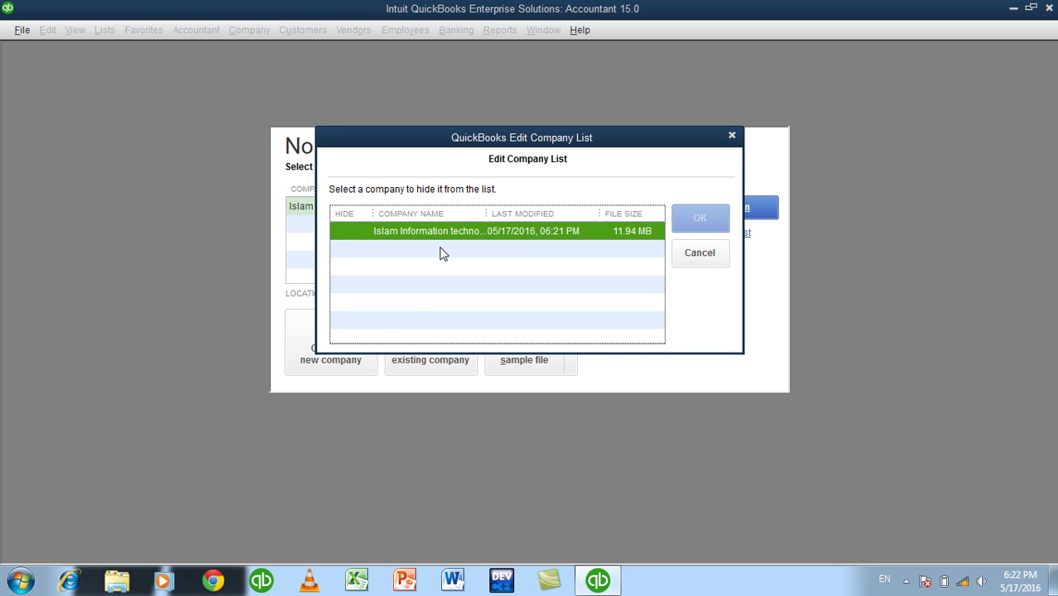
click(343, 232)
click(698, 218)
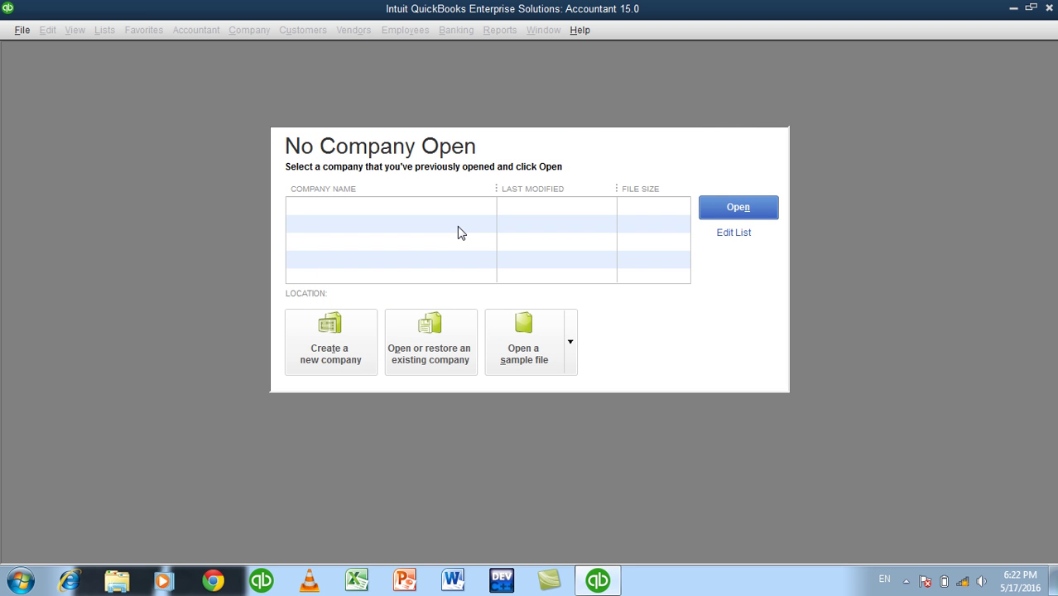
Check the previously opened companies and the Edit Company List for remaining entries
click(22, 30)
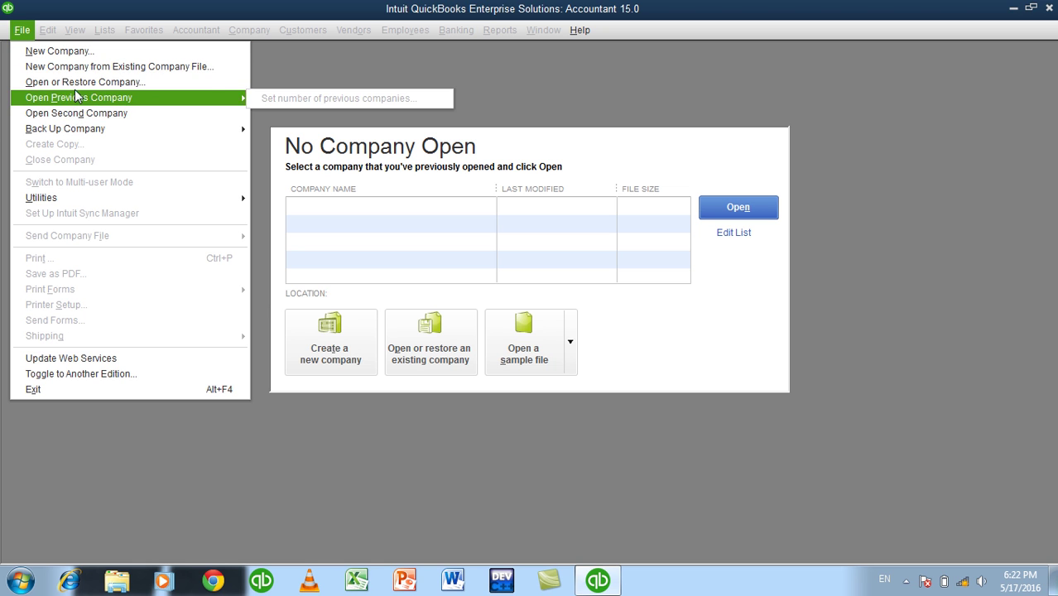
click(382, 213)
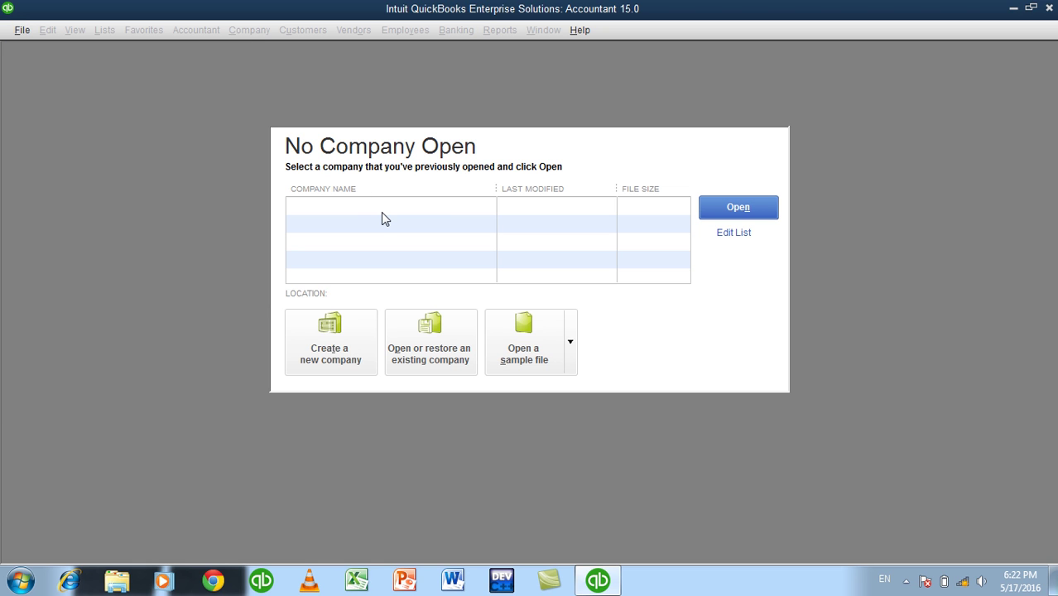
click(732, 233)
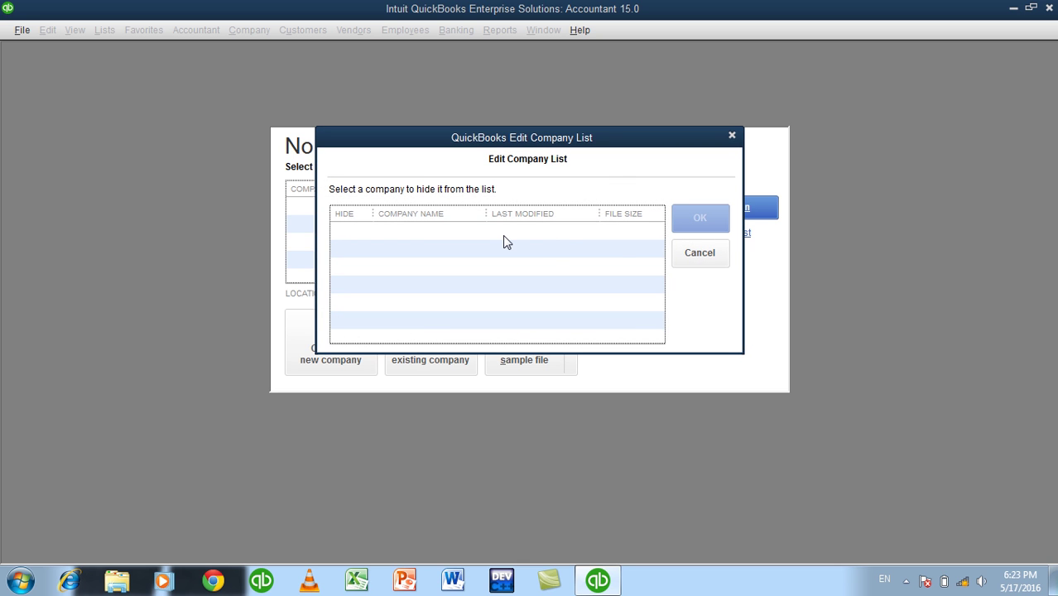
click(683, 254)
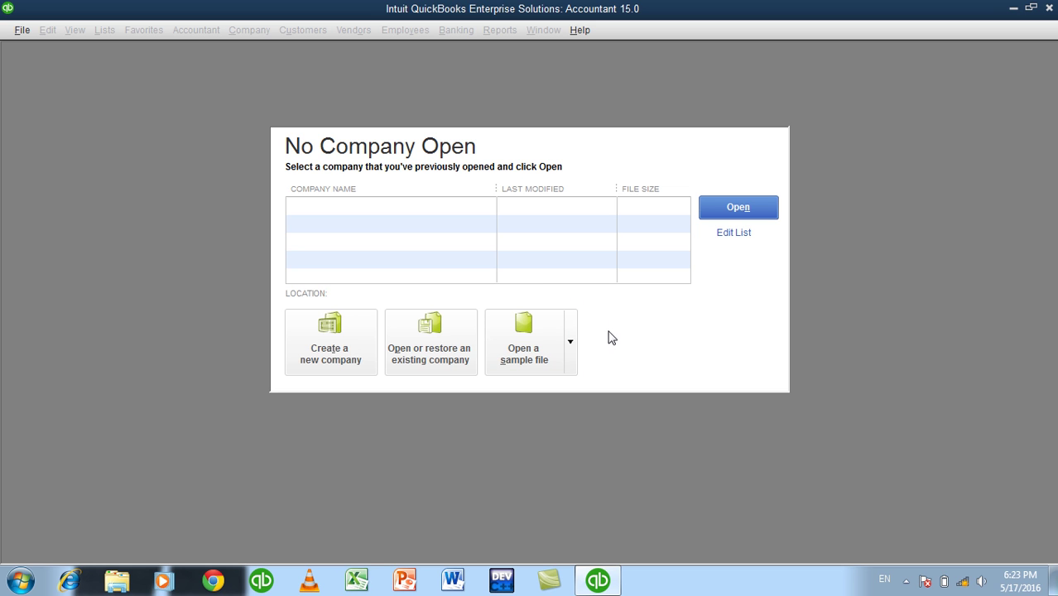
Examine the sample company types on offer and the file commands available while no company is open
click(570, 334)
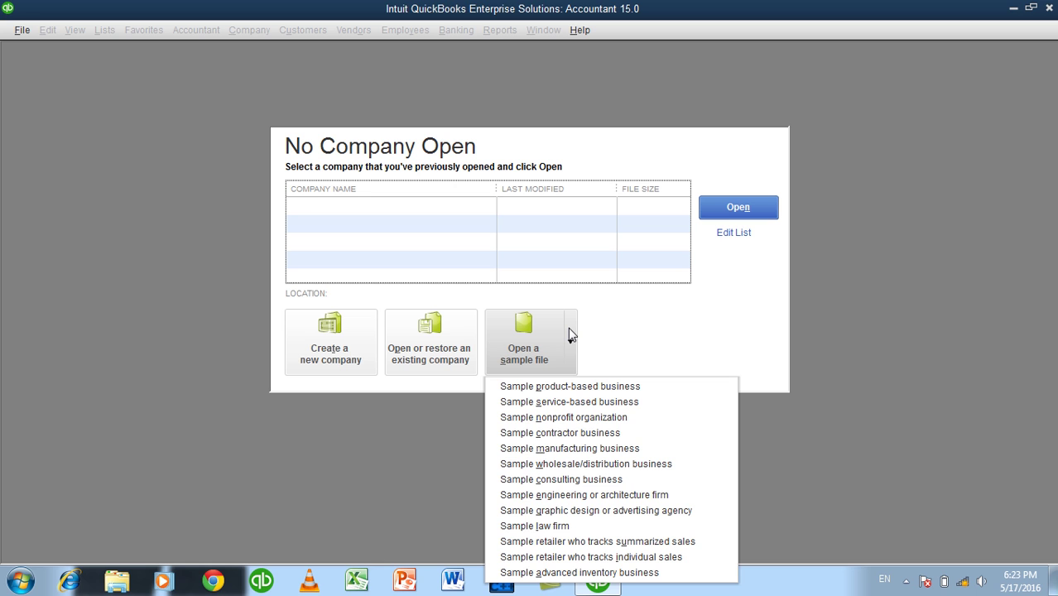
click(678, 338)
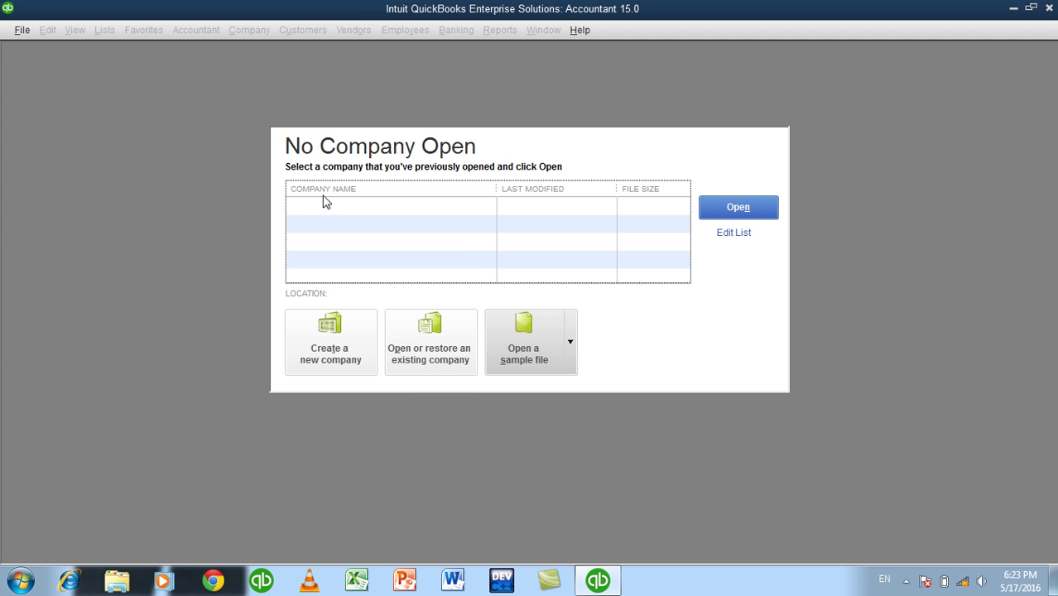
click(22, 30)
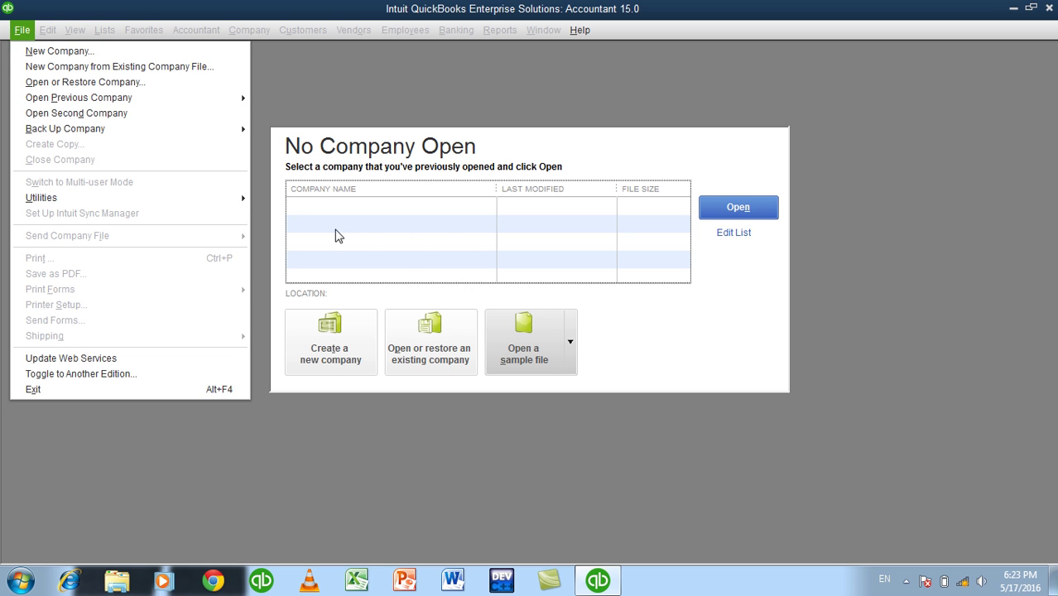
click(500, 182)
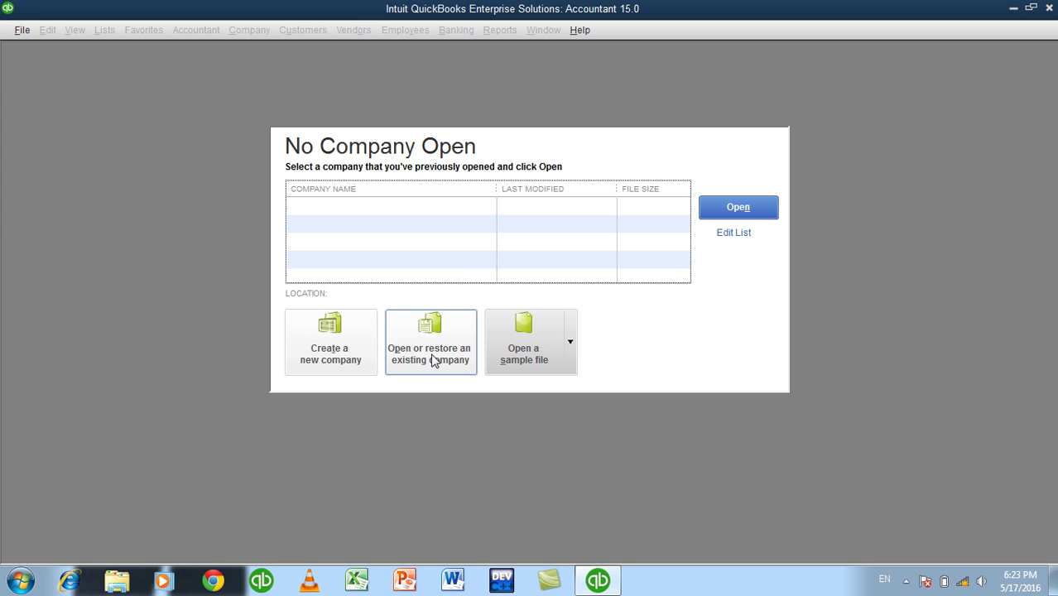
click(571, 343)
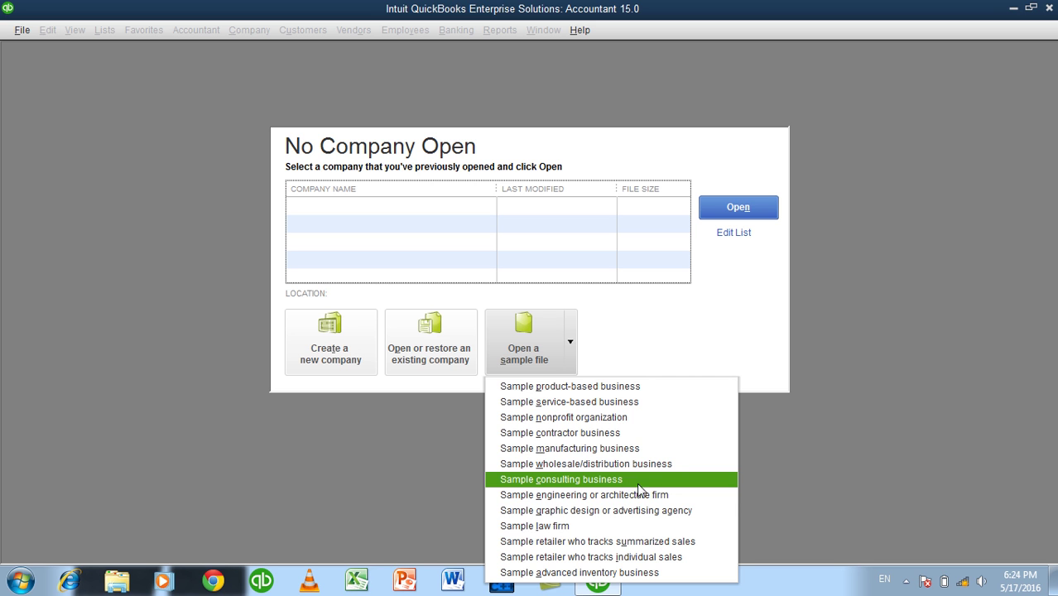
click(729, 346)
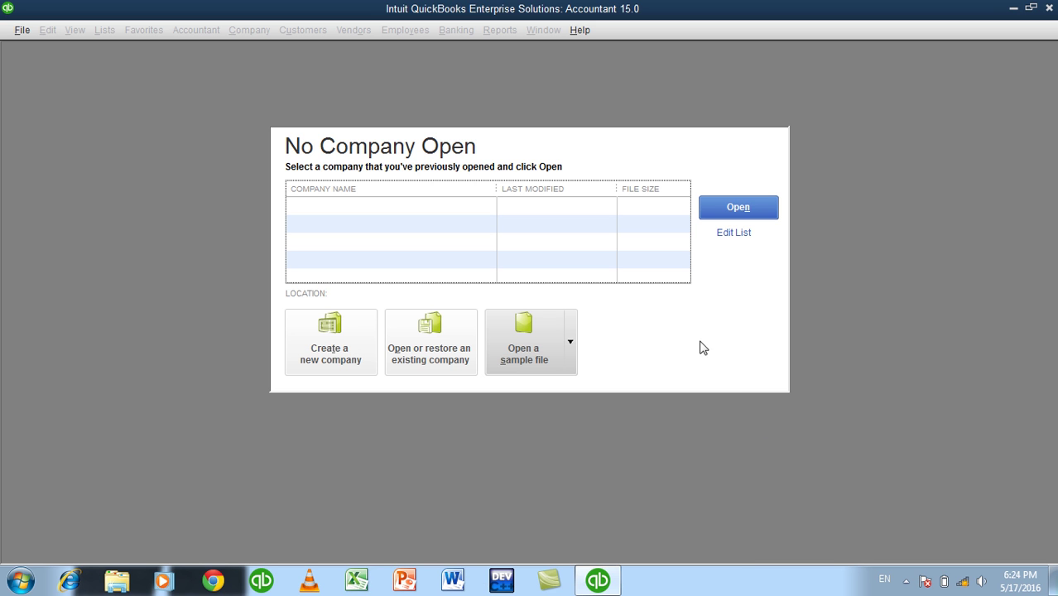
Open the existing Islam Information technology Company file as a regular company file and postpone the registration
click(437, 358)
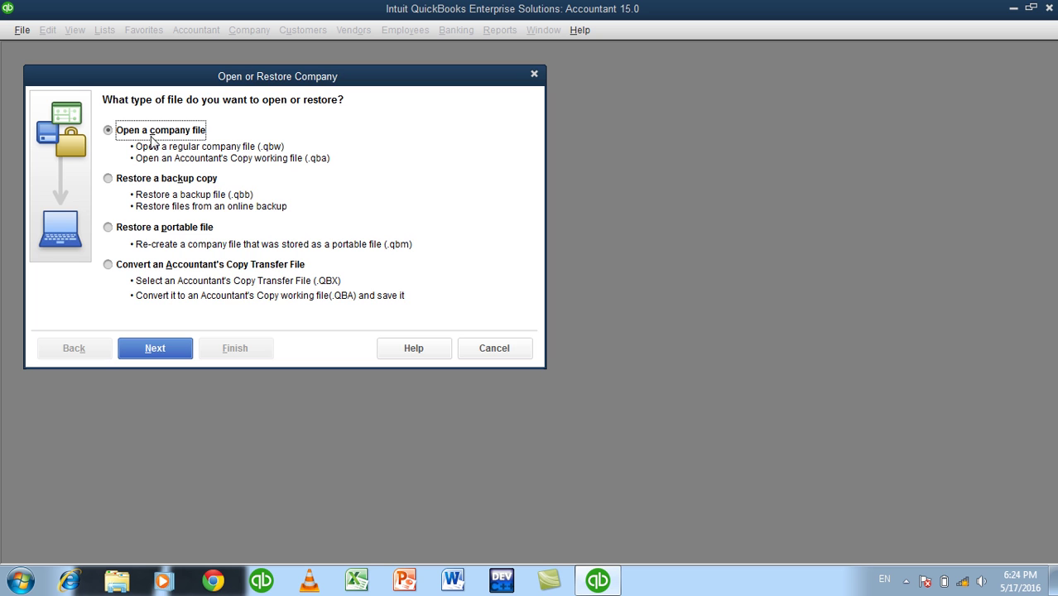
click(166, 346)
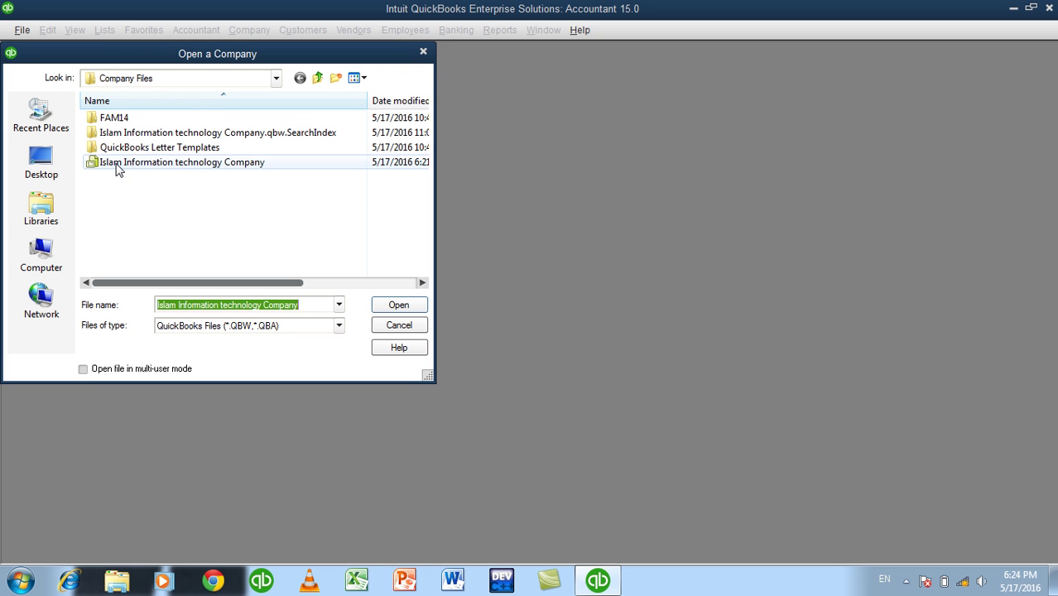
click(117, 169)
click(406, 303)
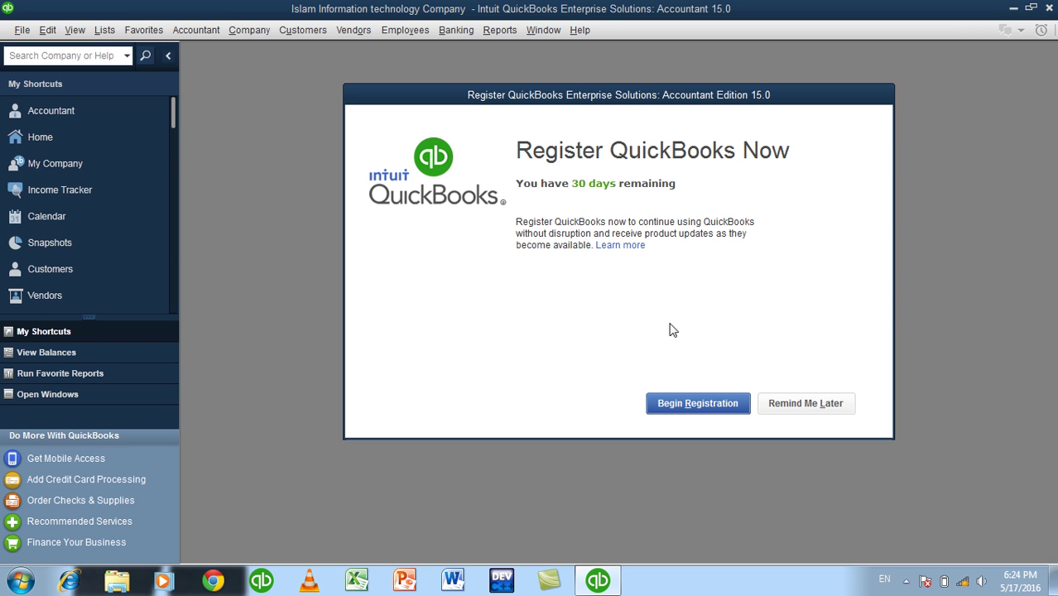
click(797, 401)
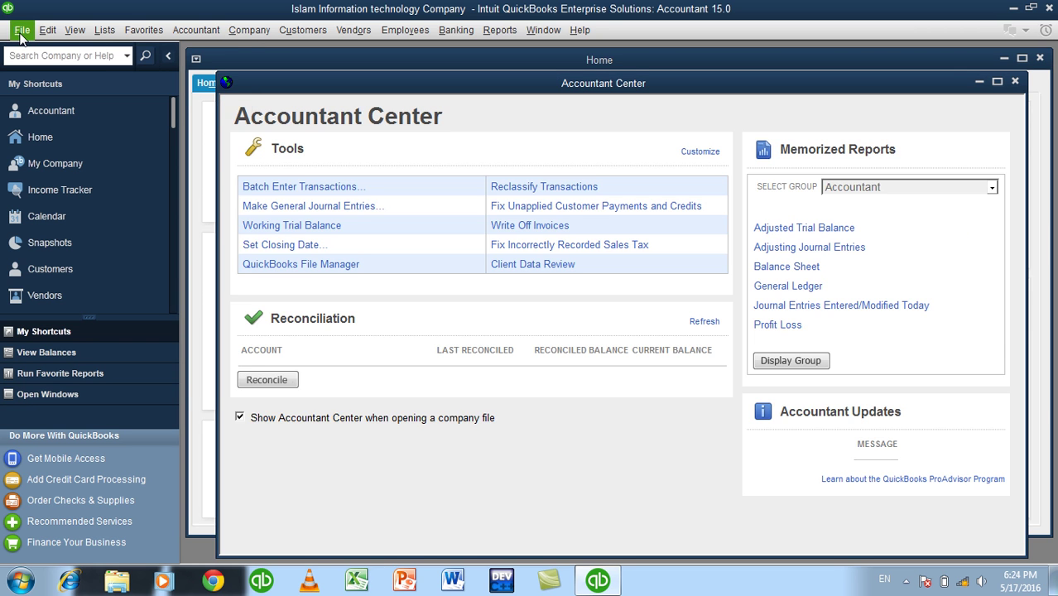
Close the current company and open the sample wholesale/distribution business, agreeing to restore the sample file and acknowledging its notices
click(22, 30)
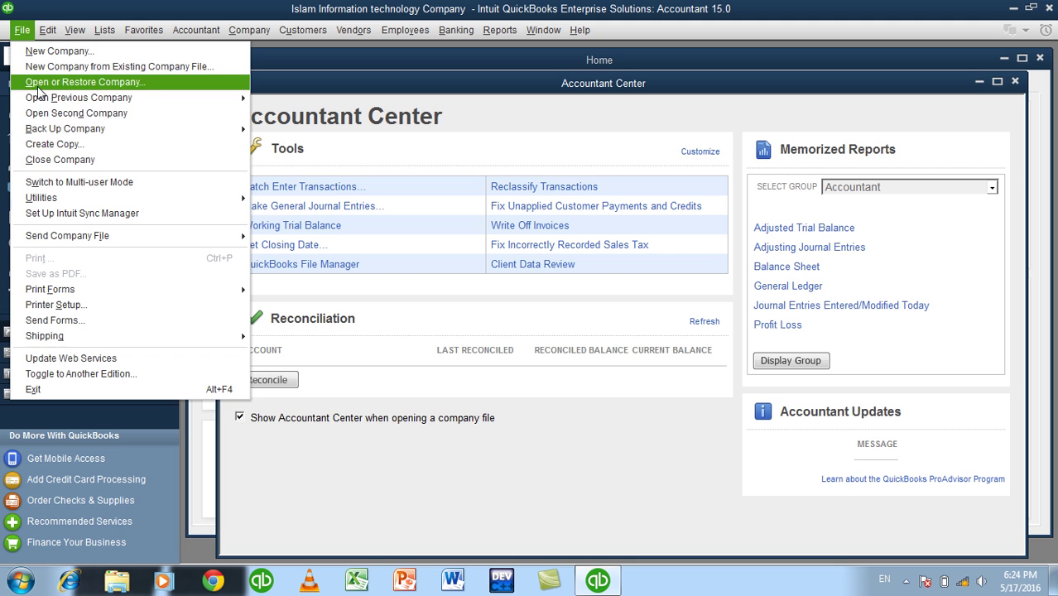
click(50, 159)
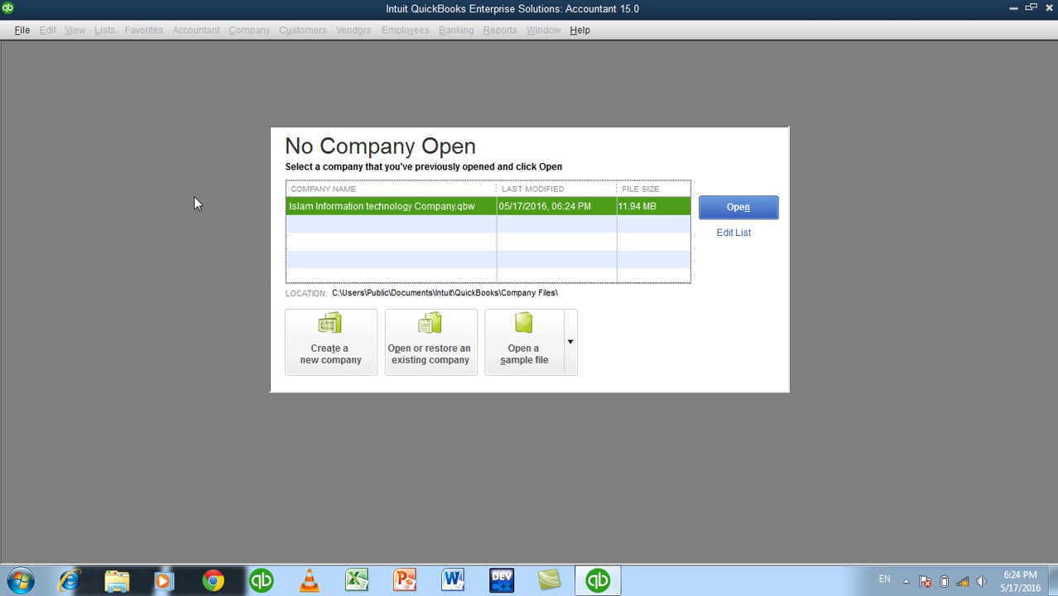
click(572, 342)
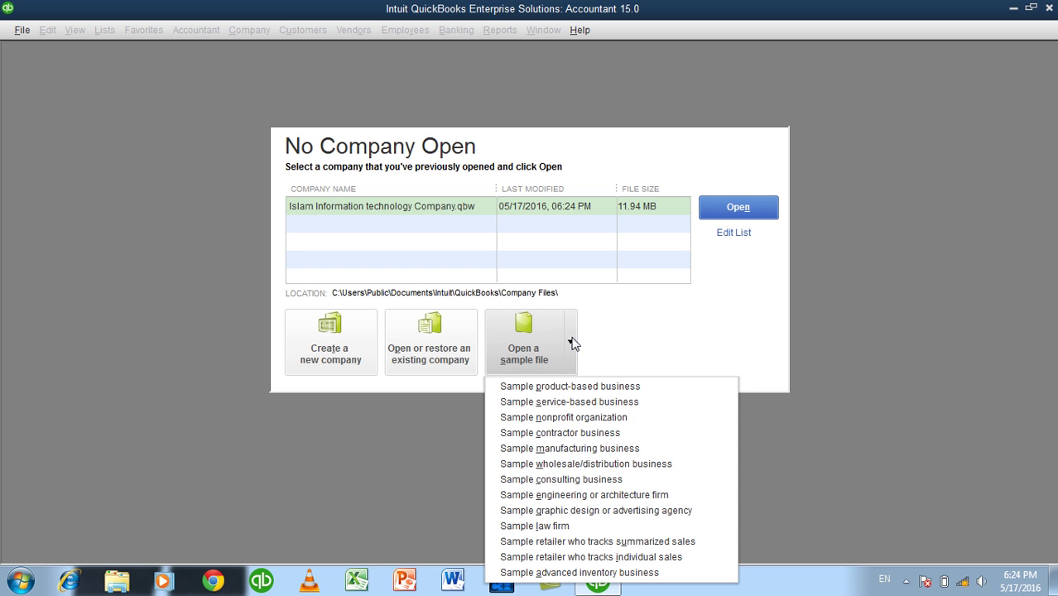
click(627, 469)
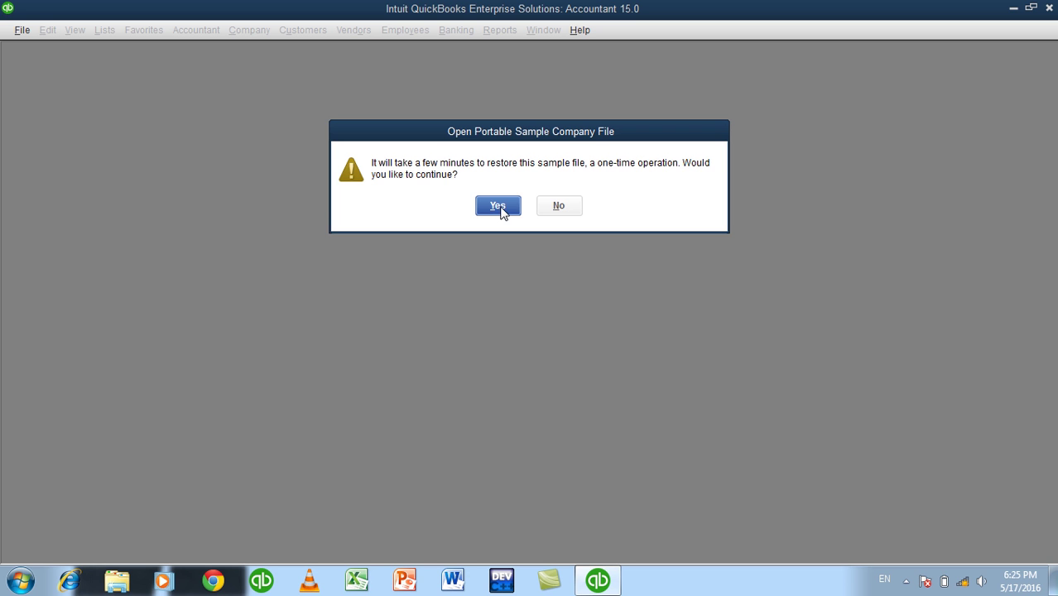
click(500, 208)
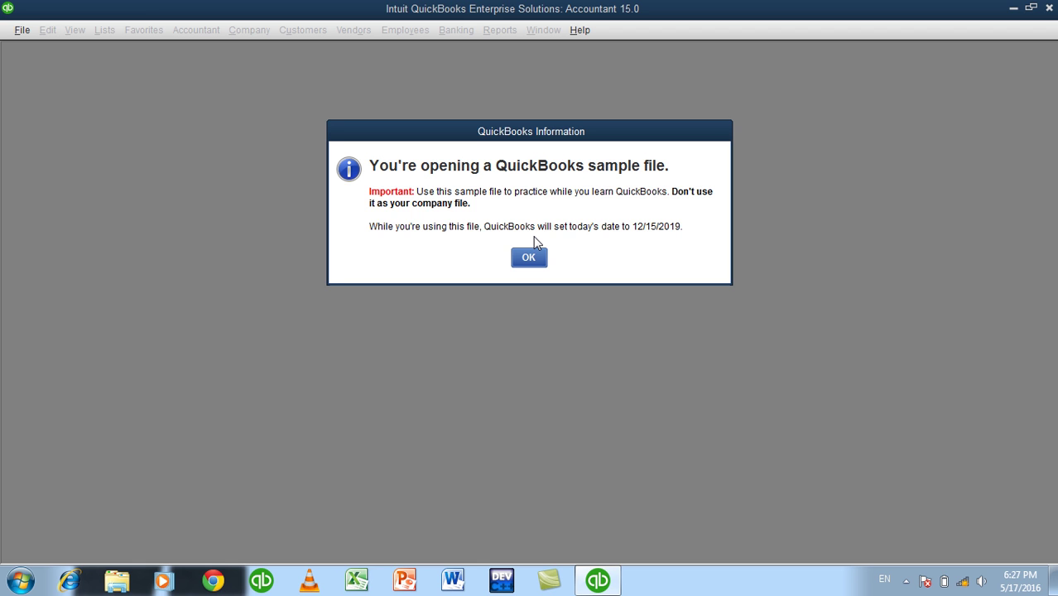
click(530, 257)
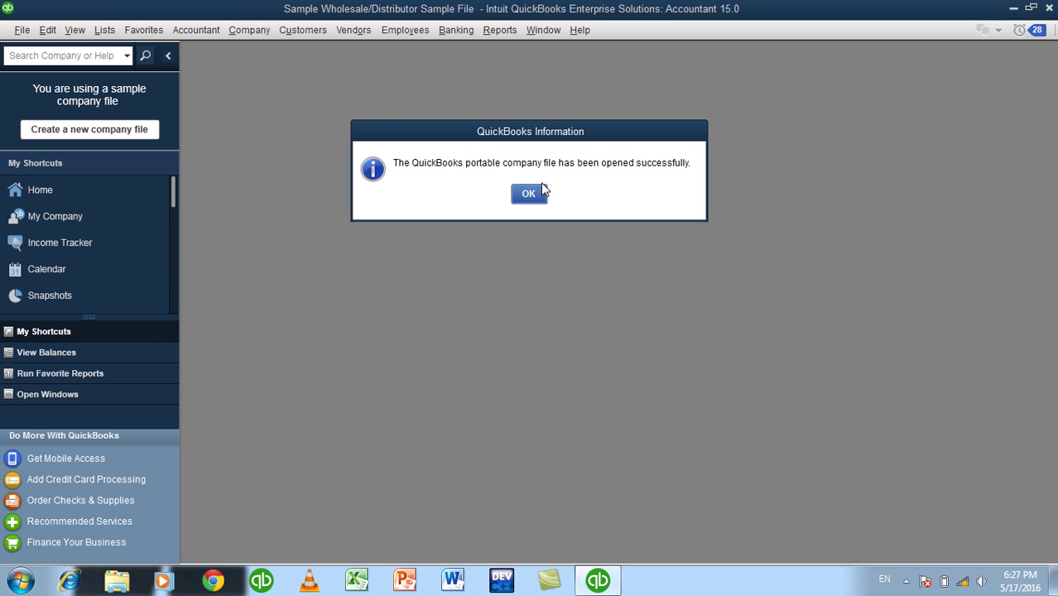
click(529, 193)
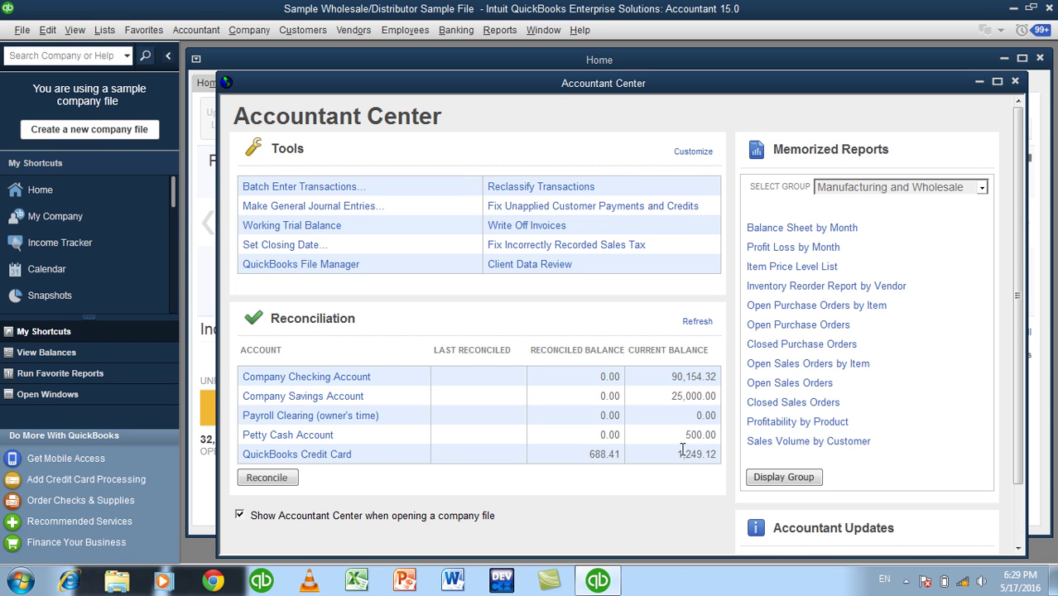
Close the Accountant Center and show the Home Page workflow in a maximized Home window
click(1016, 82)
click(1022, 59)
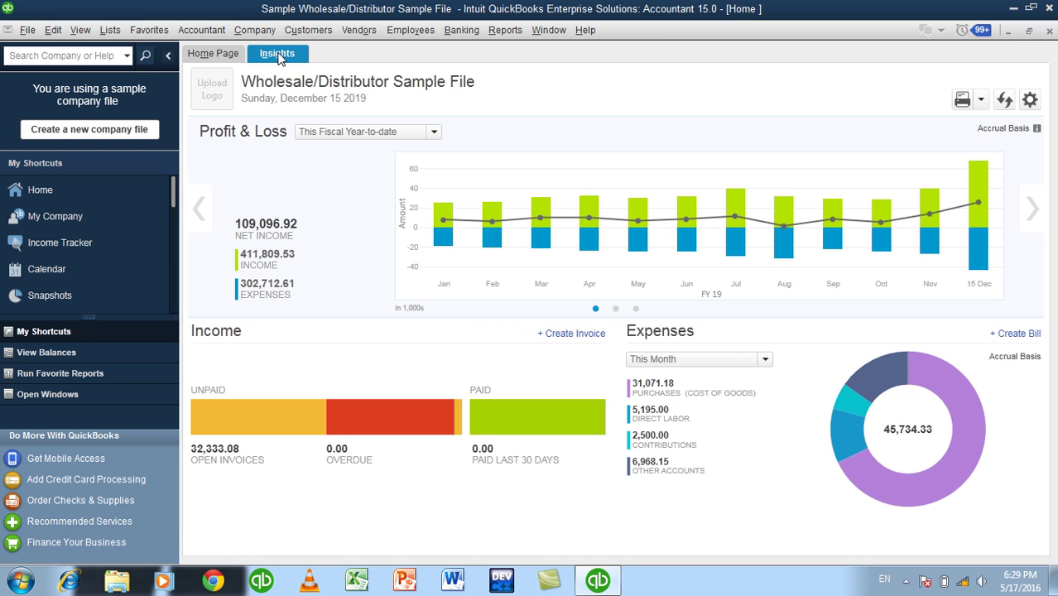
click(214, 57)
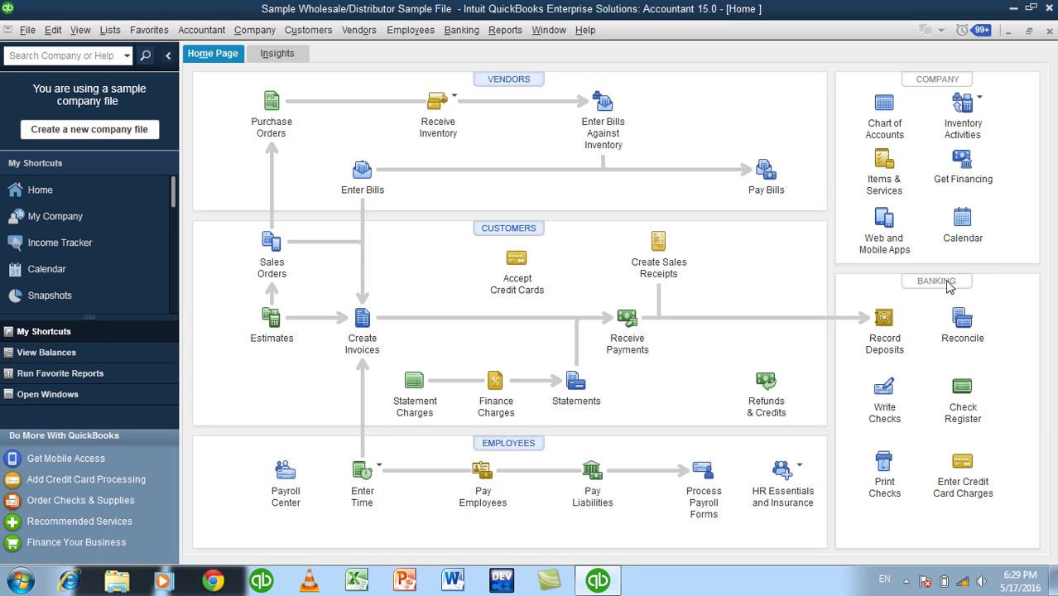
Open the Vendor Center and browse the active vendors, selecting Business Supply Center, 401K Administrator and Foster Lighting
click(509, 79)
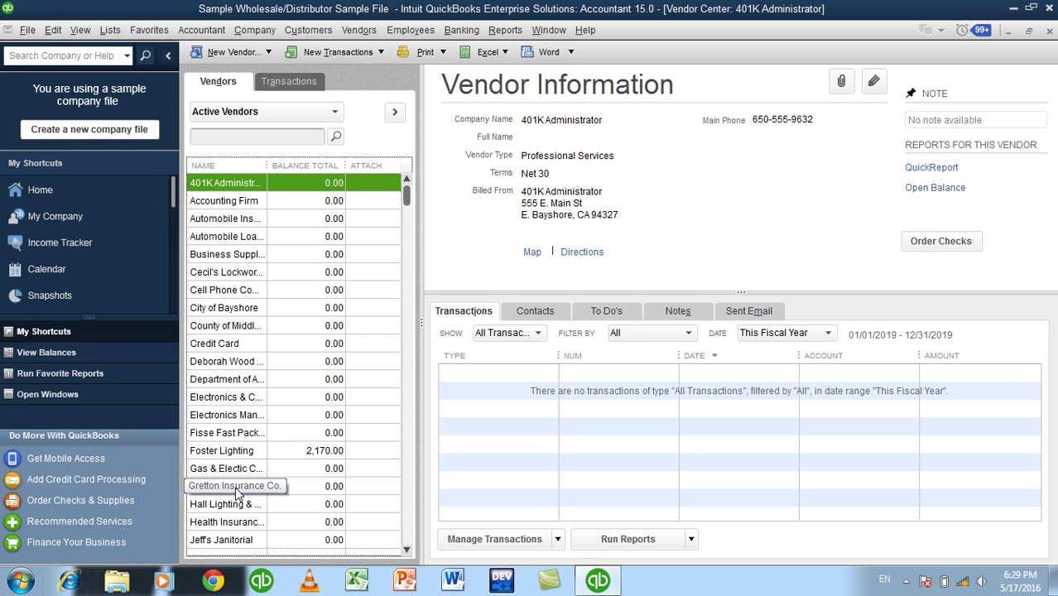
click(231, 254)
scroll(231, 257, down, 7)
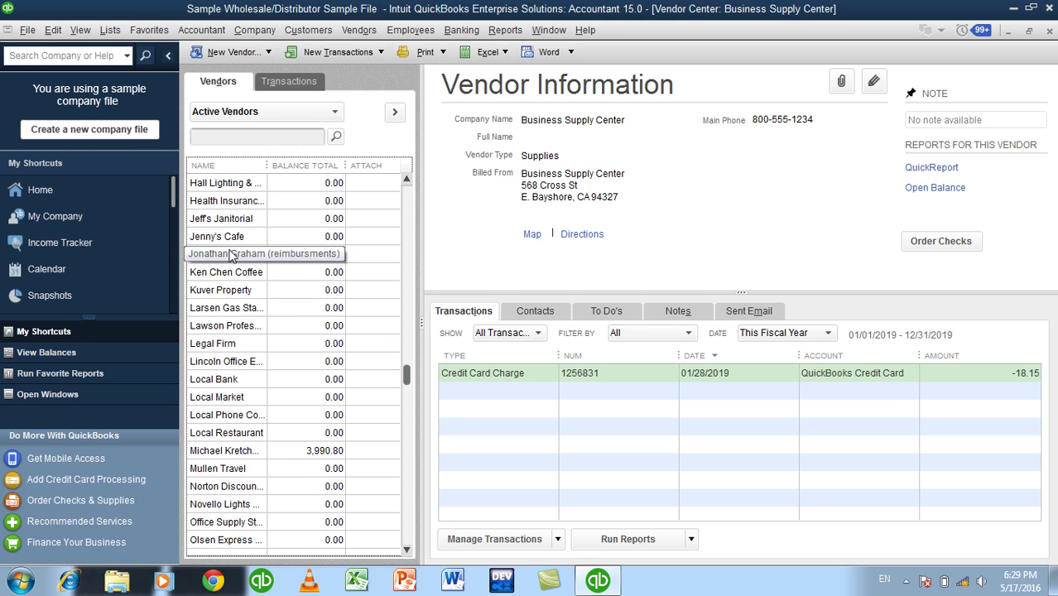
scroll(231, 257, down, 4)
scroll(231, 256, up, 13)
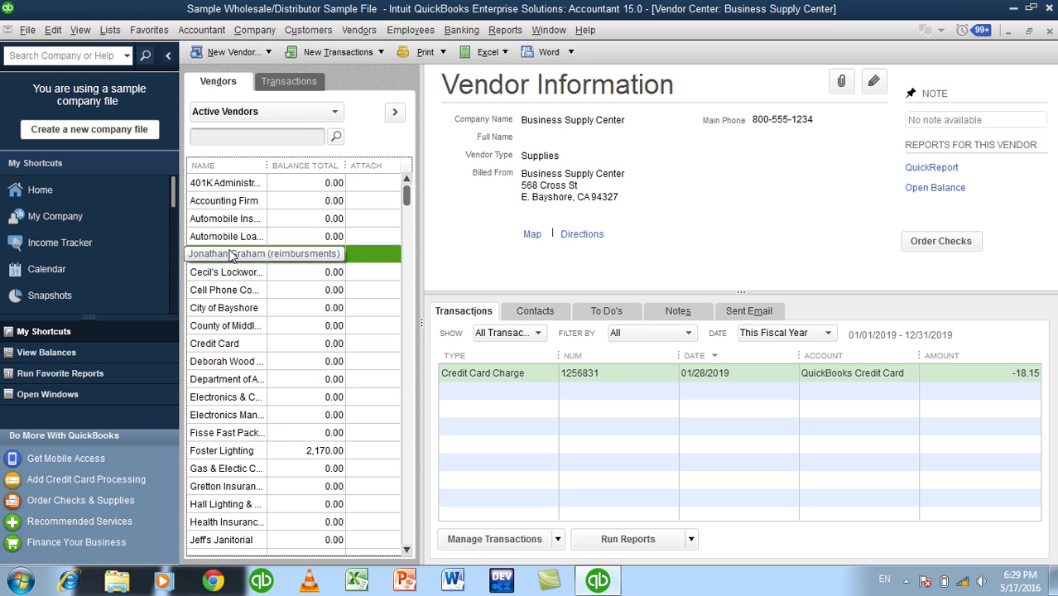
click(229, 183)
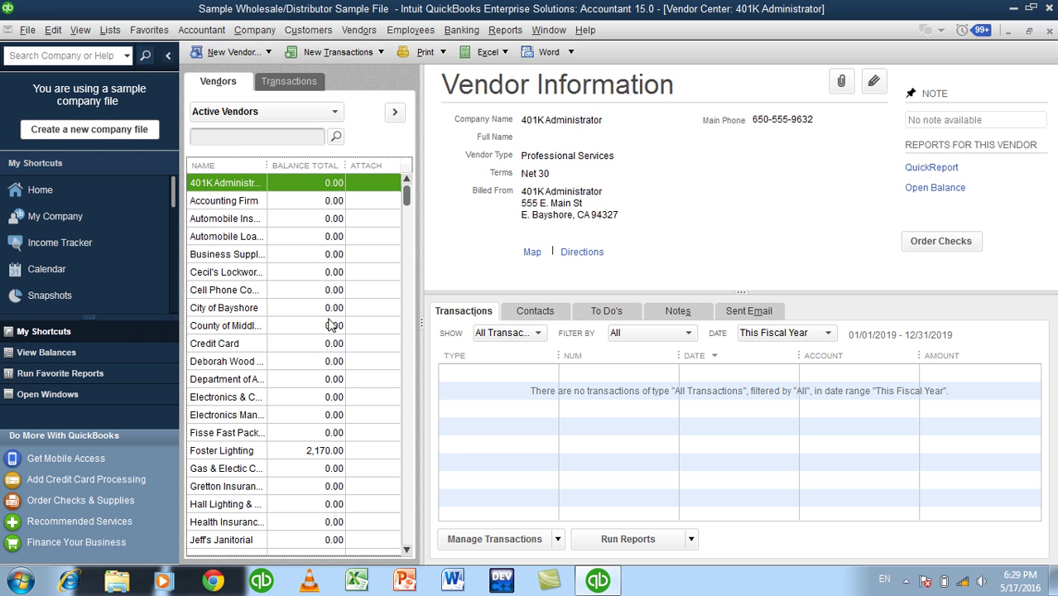
click(307, 453)
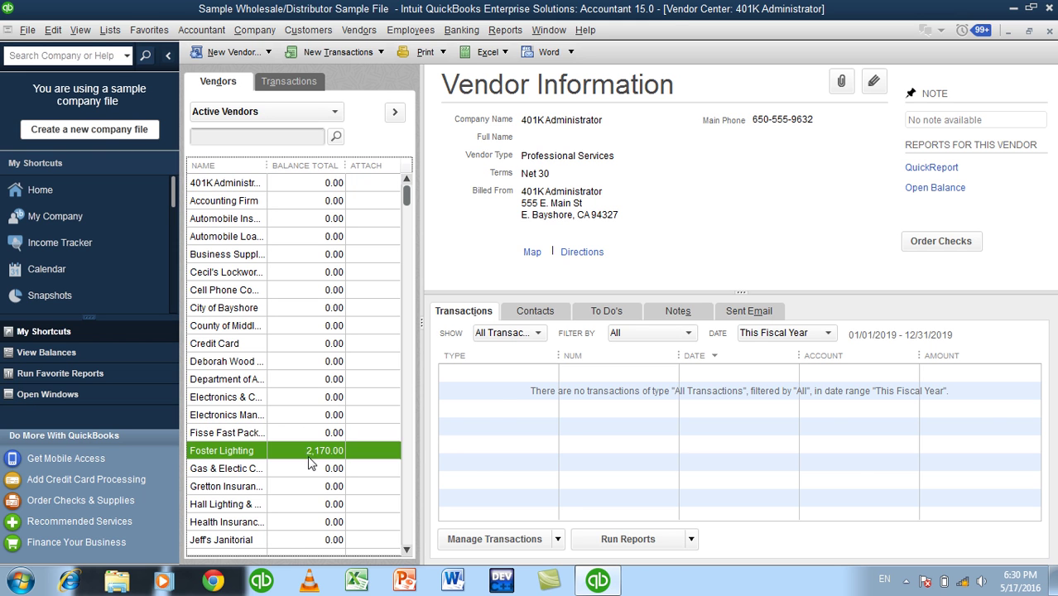
Browse the active vendors from start to end of the list, viewing Credit Card, 401K Administrator and Cell Phone Company
click(299, 344)
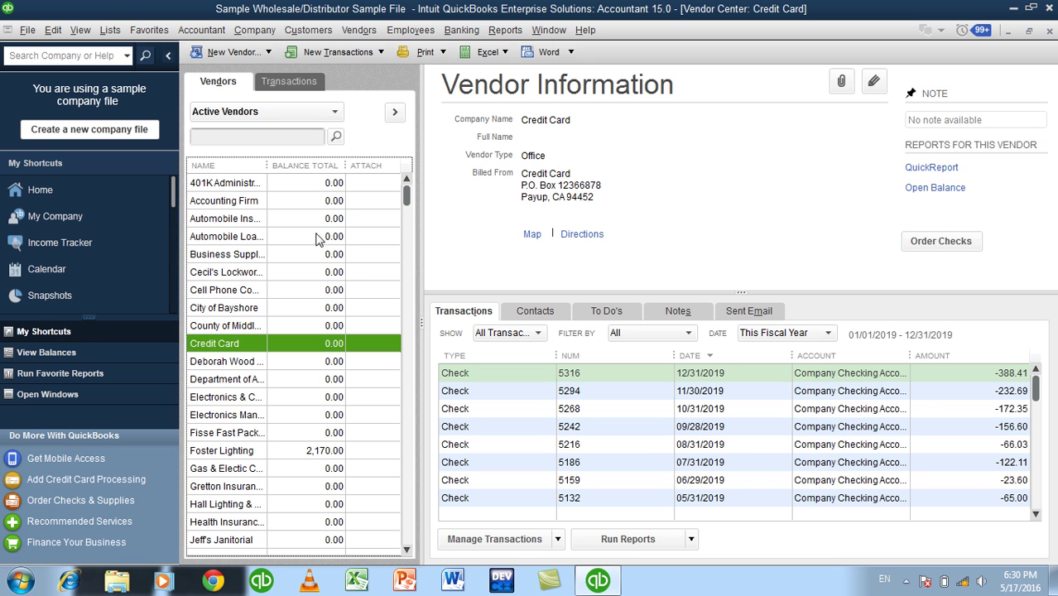
scroll(311, 192, down, 13)
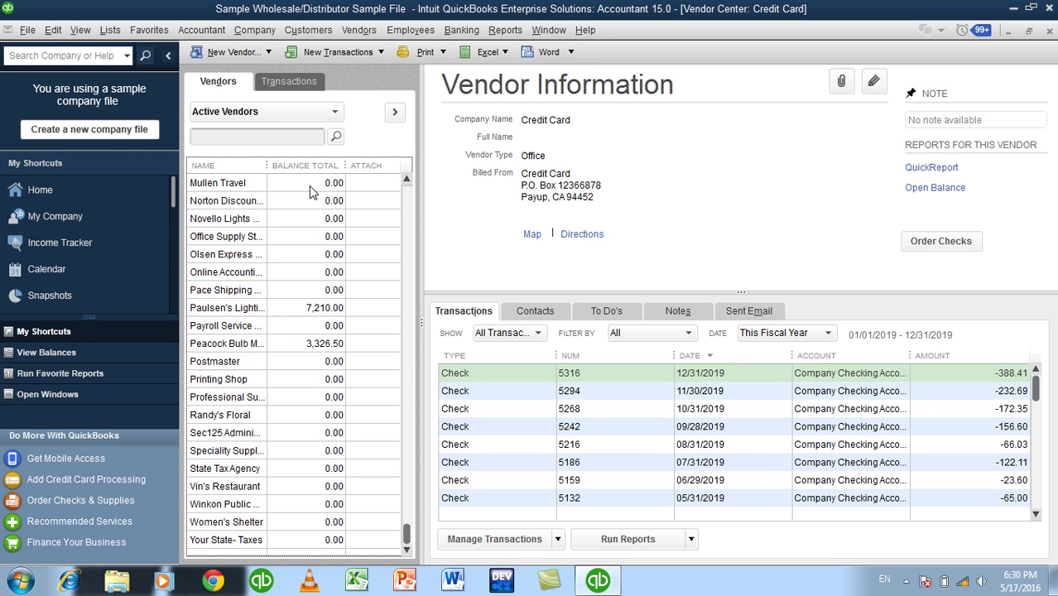
scroll(311, 193, up, 13)
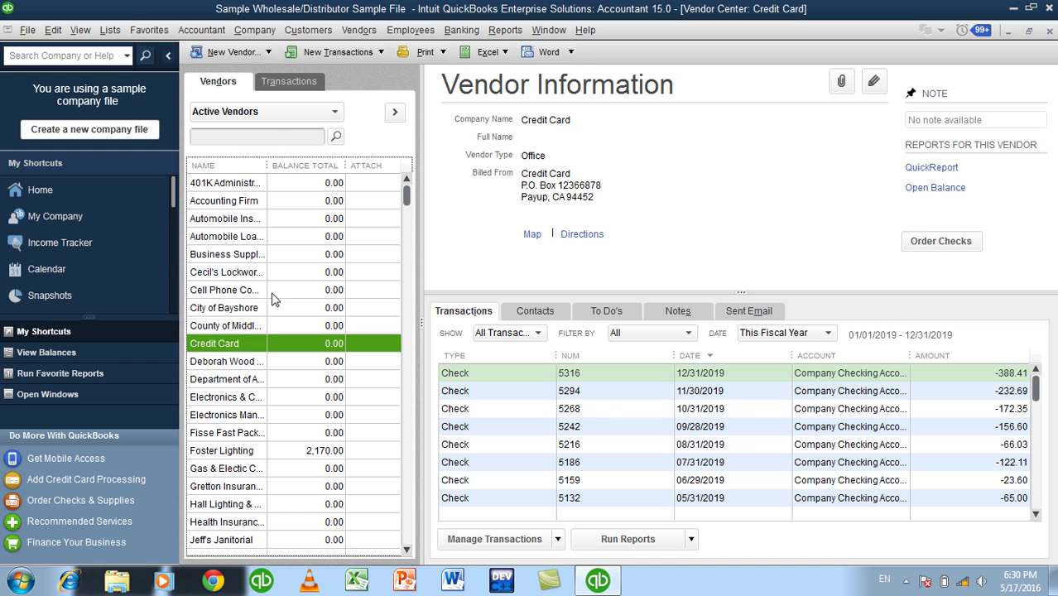
click(230, 185)
click(226, 218)
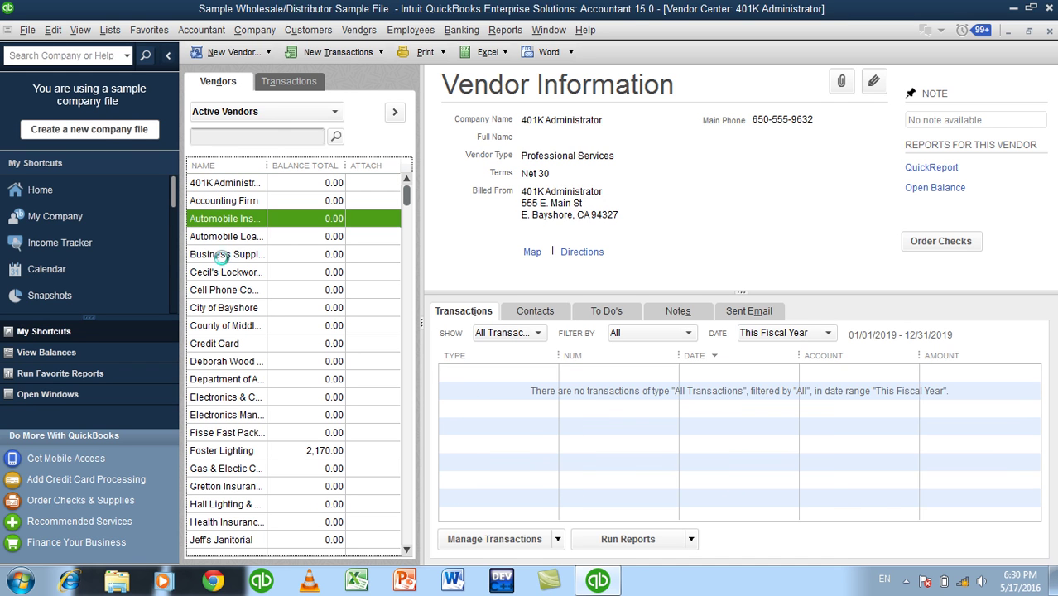
click(223, 298)
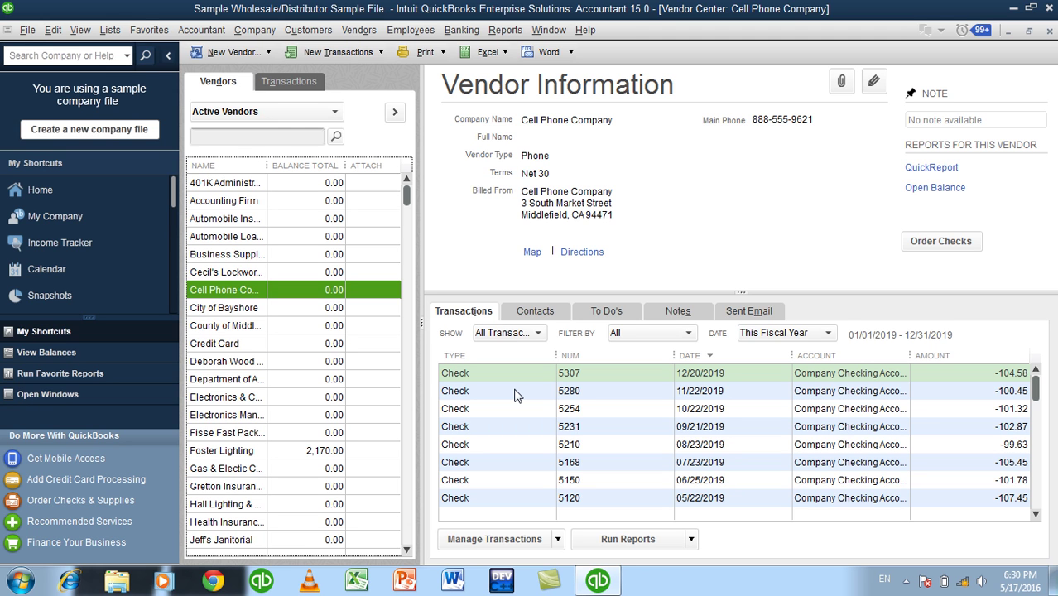
Examine Foster Lighting's bills, purchase orders and bill payments for this fiscal year, from bill FL0987 to purchase order 16
click(294, 452)
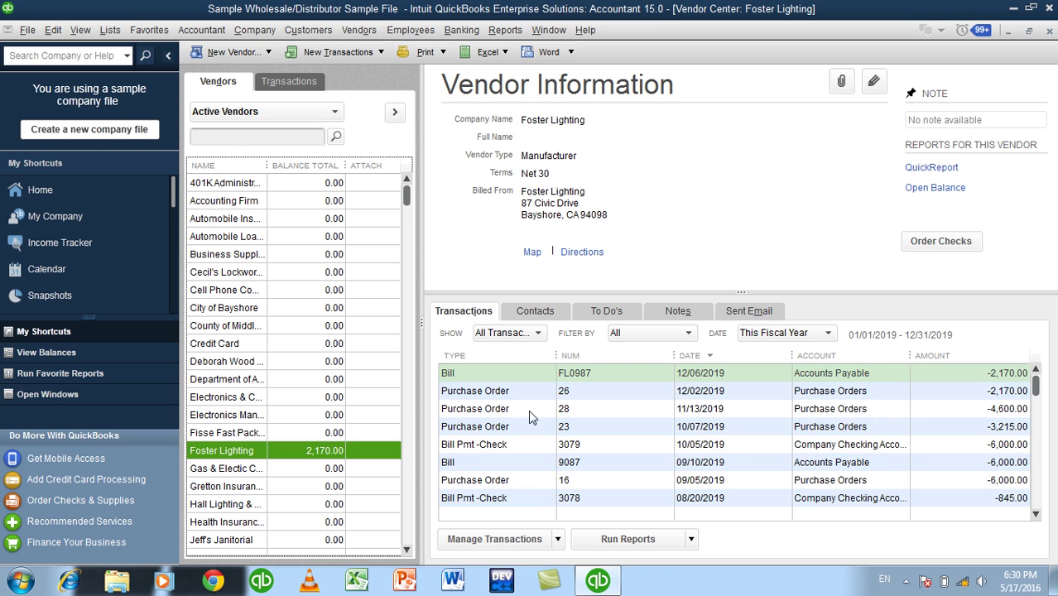
click(503, 375)
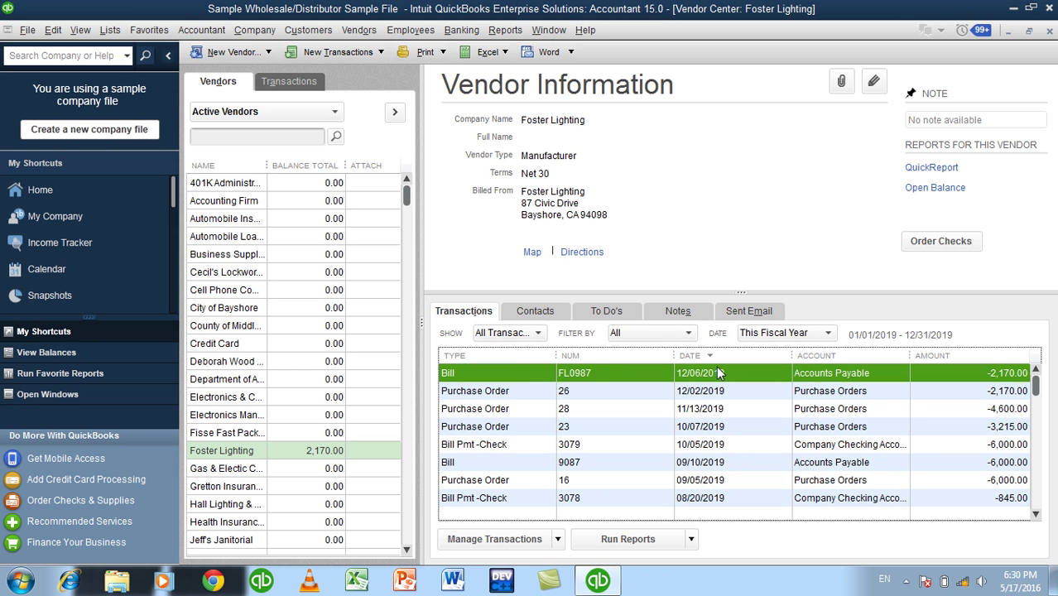
click(490, 398)
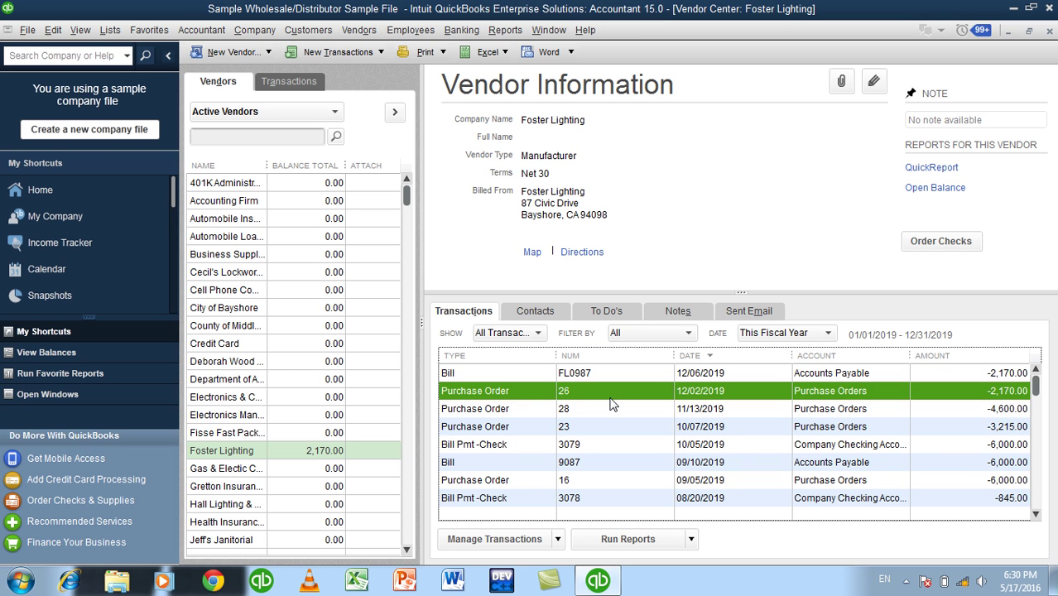
click(469, 414)
click(474, 431)
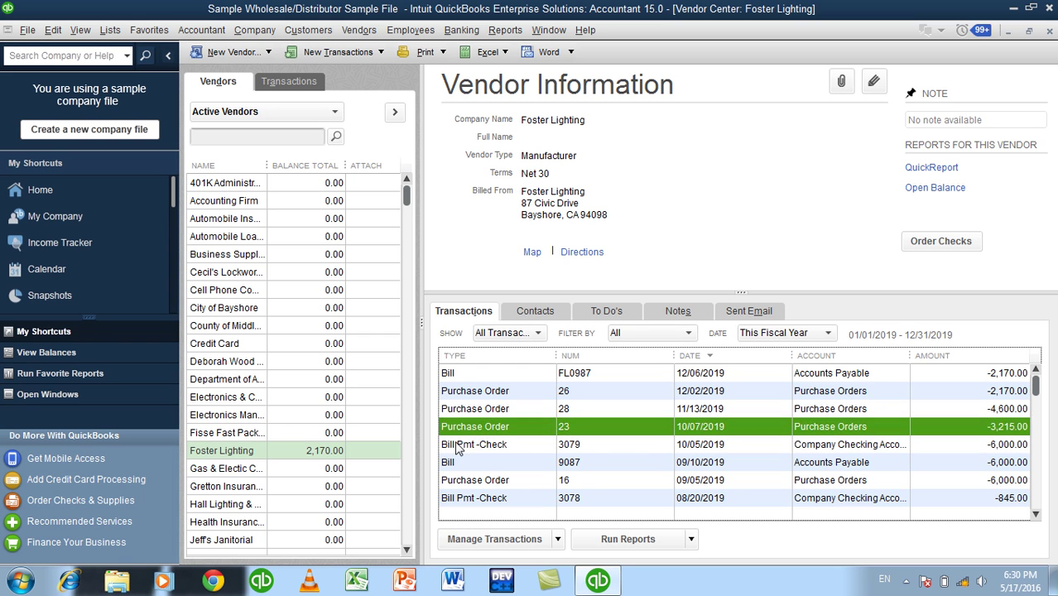
click(454, 445)
click(485, 465)
click(478, 487)
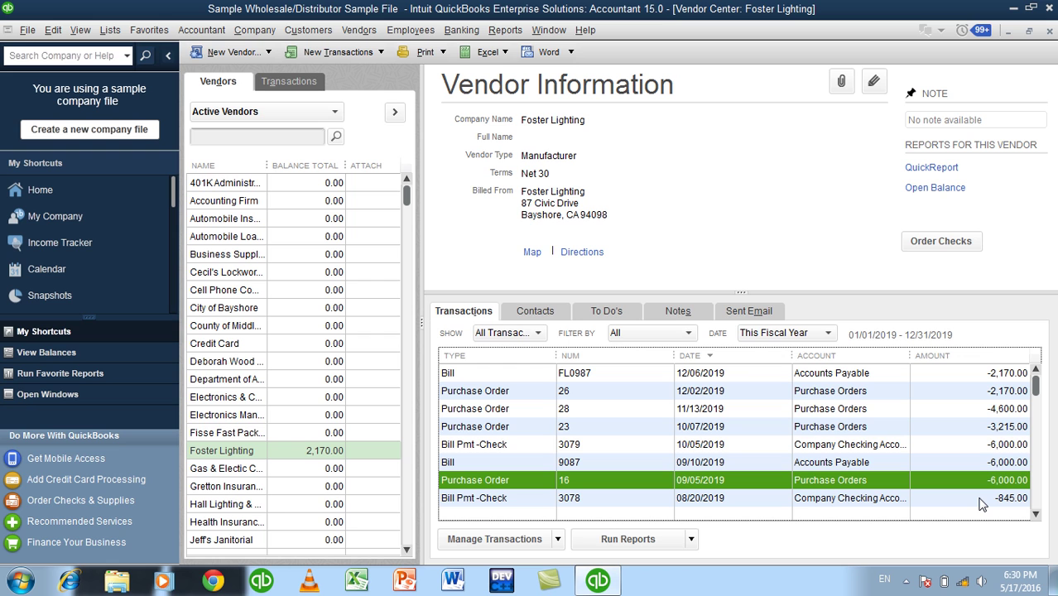
Review Foster Lighting's contacts, to-do's, notes and sent email, and return to the vendor's transactions
click(535, 310)
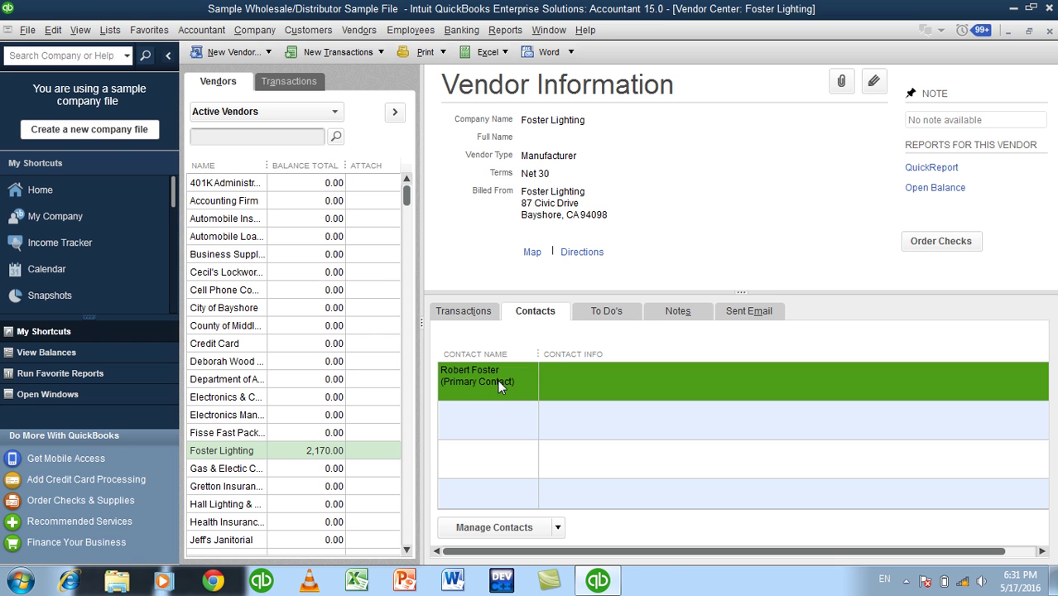
click(606, 310)
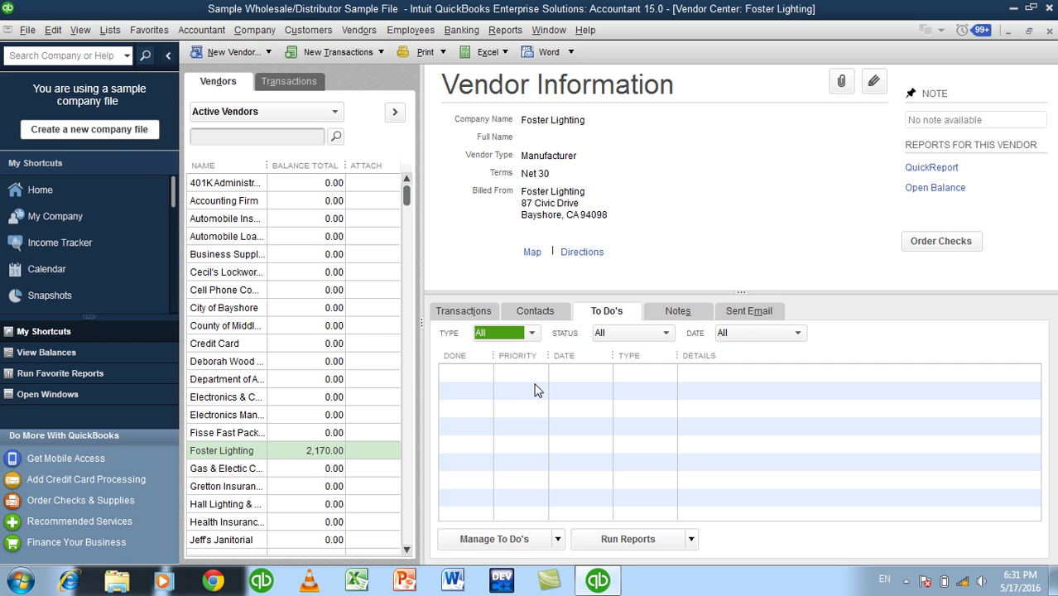
click(673, 314)
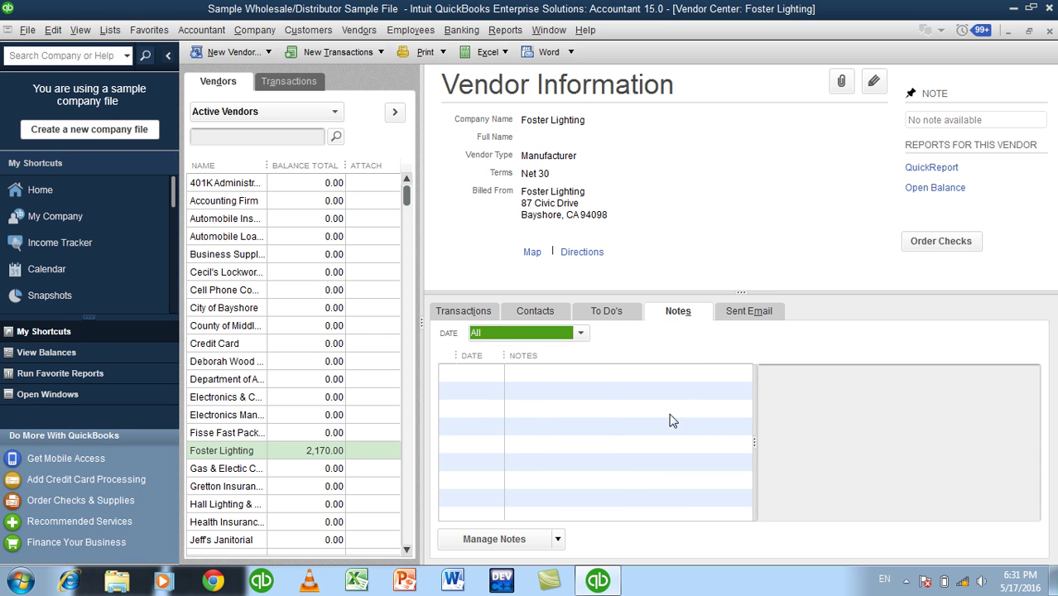
click(762, 314)
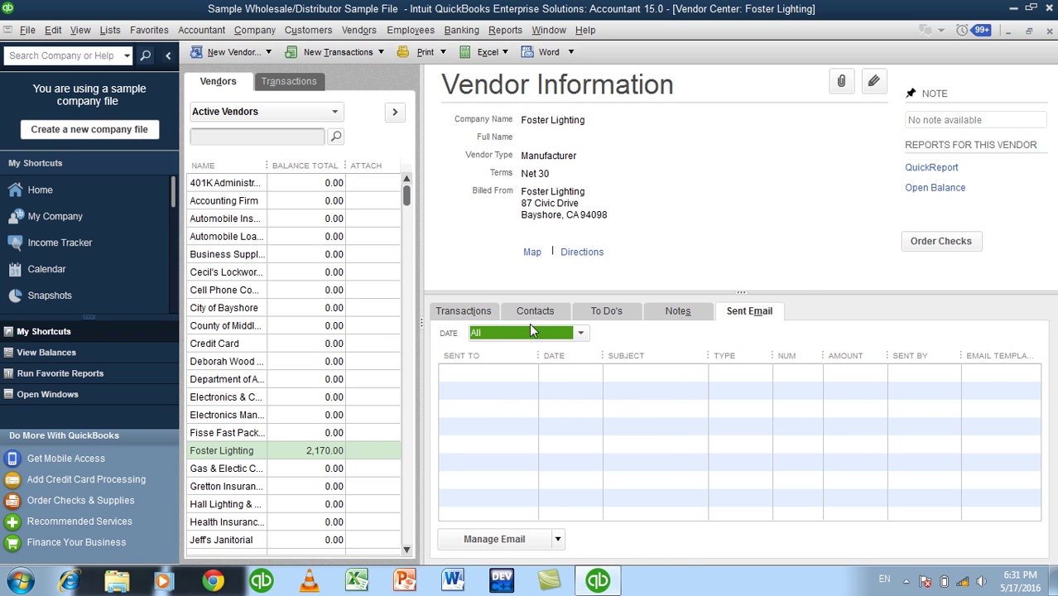
click(477, 313)
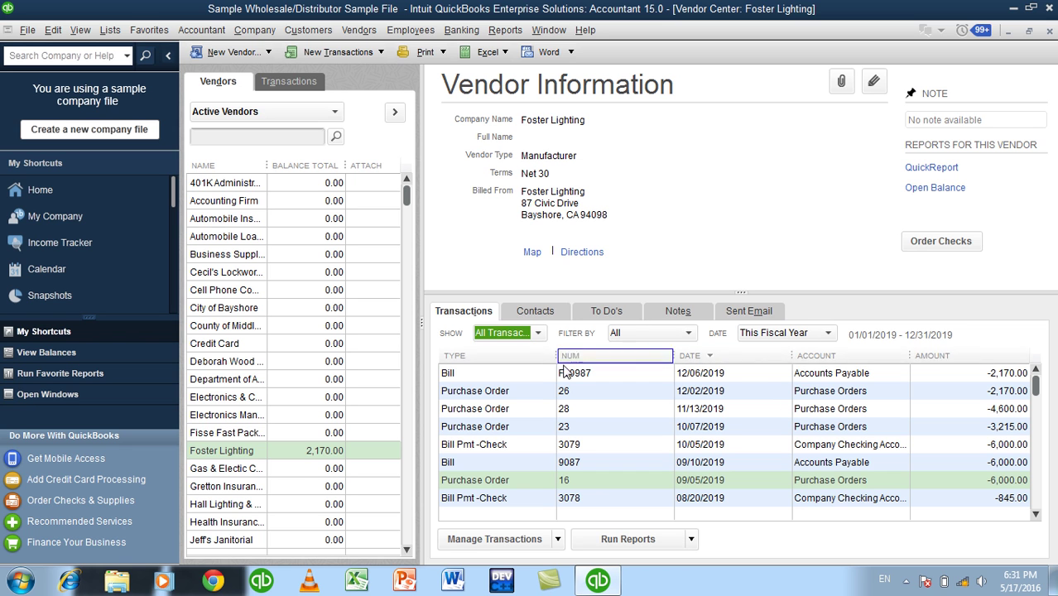
click(267, 436)
click(278, 452)
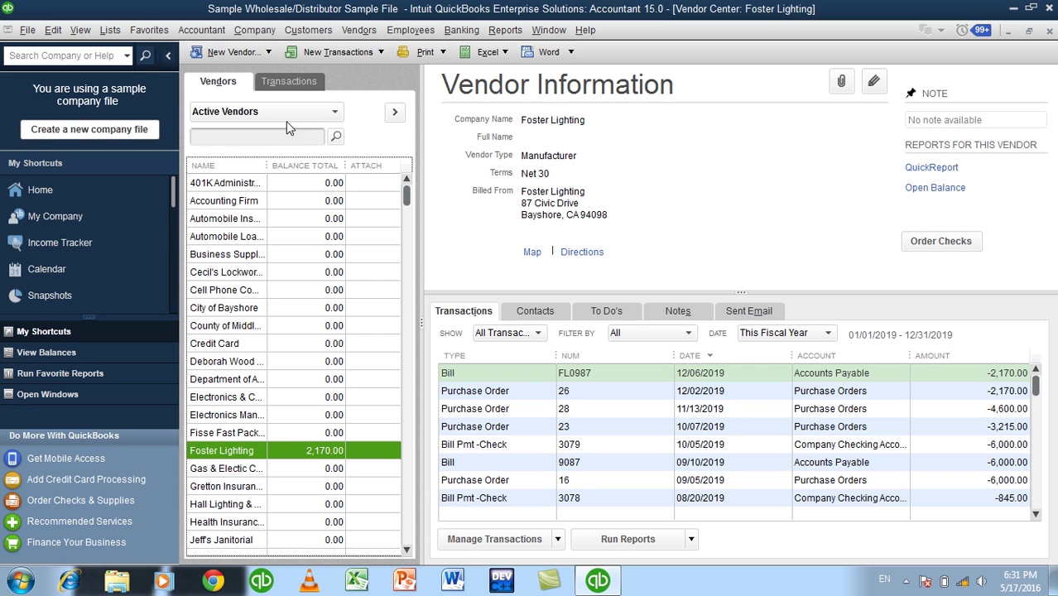
Check the options for adding vendors and Foster Lighting's edit form without changing anything, and close the Vendor Center
click(255, 53)
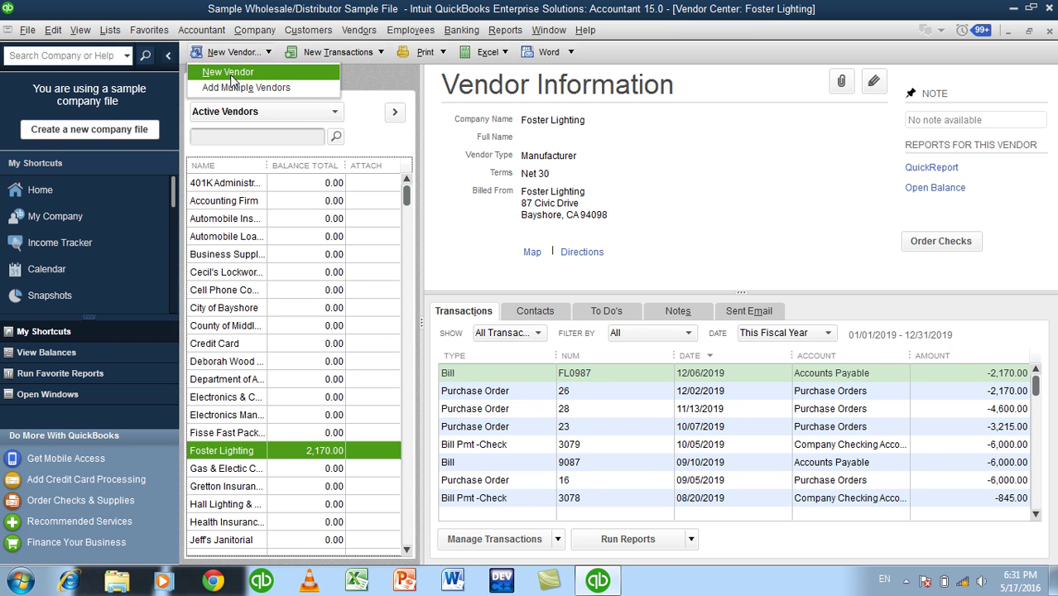
click(720, 106)
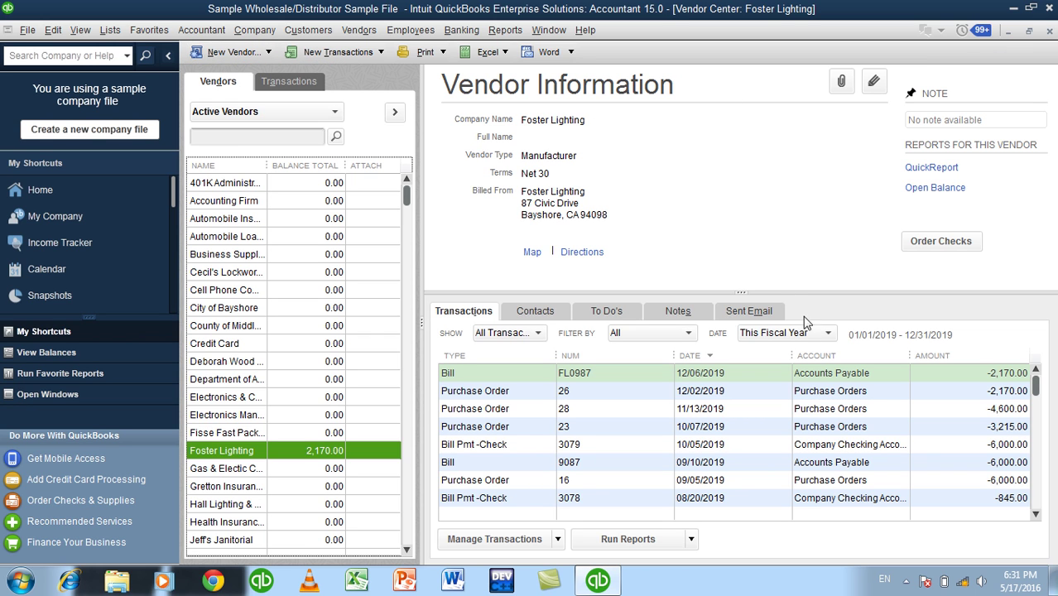
click(874, 83)
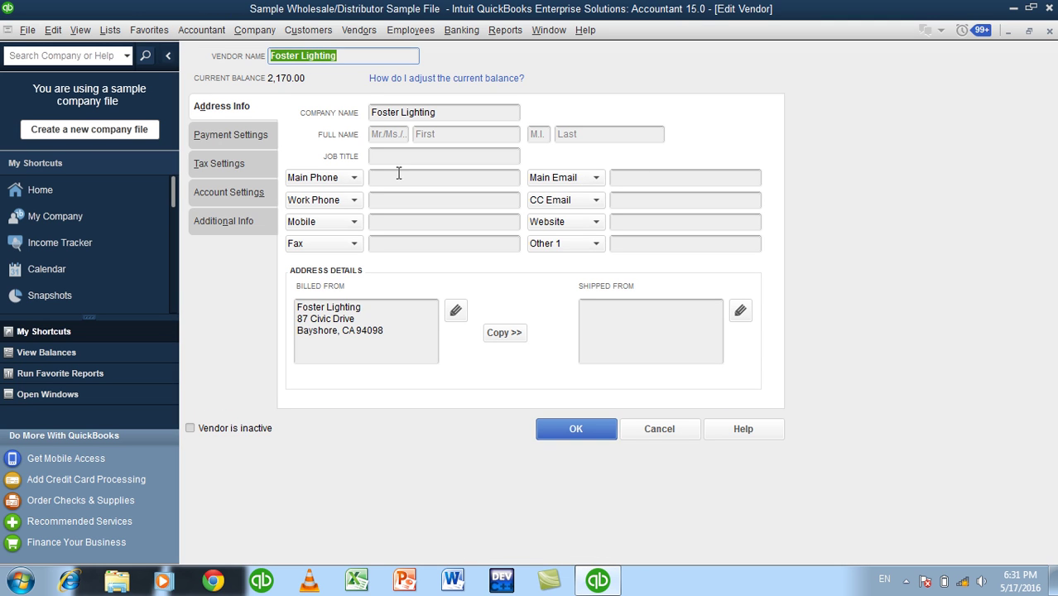
click(646, 432)
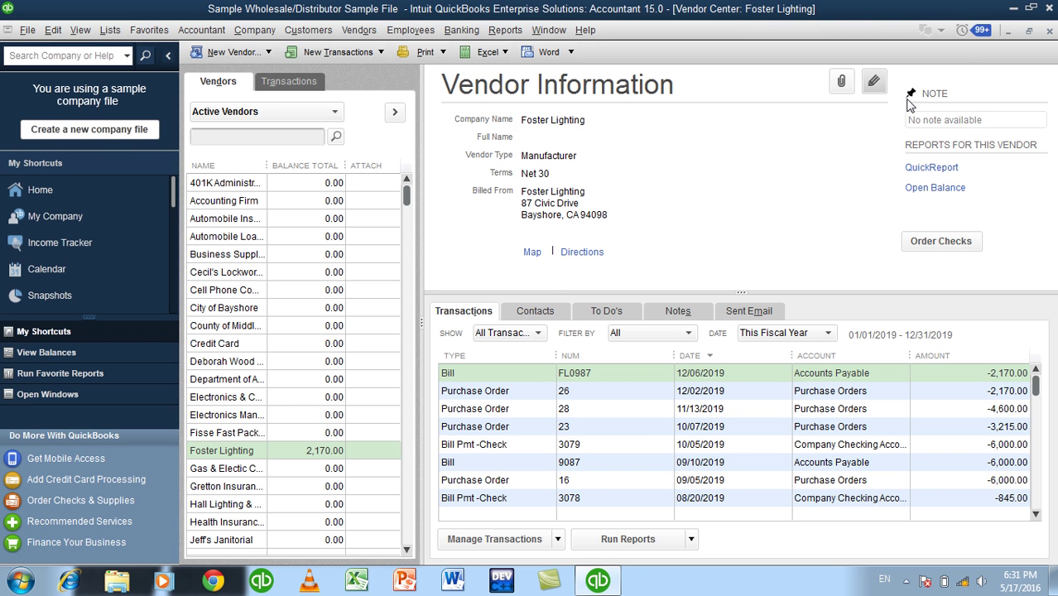
click(1049, 31)
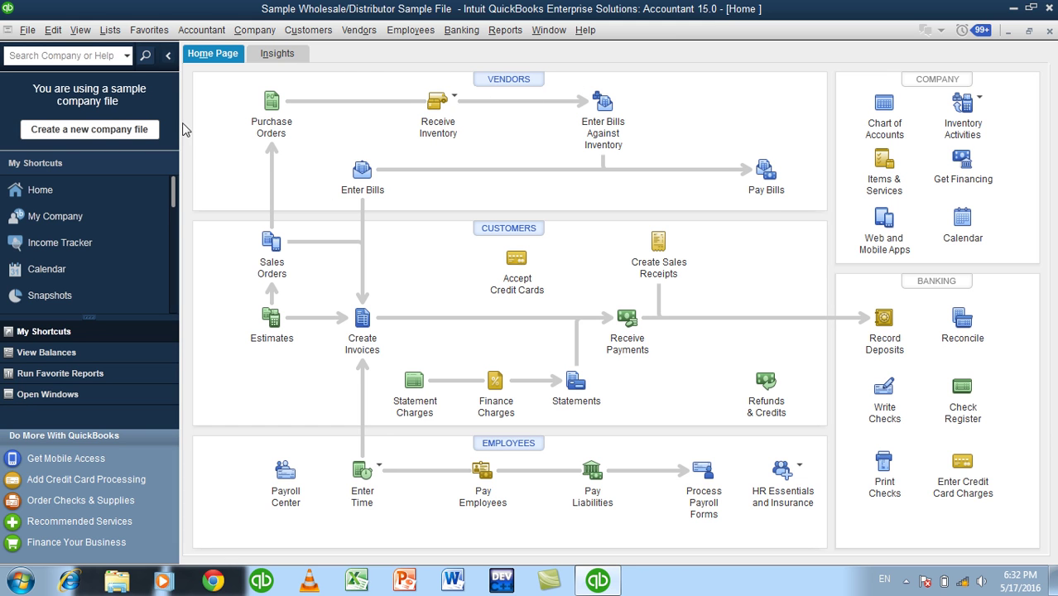
Open the Customer Center and examine Kern Lighting Warehouse's invoices and payments for this fiscal year
click(511, 232)
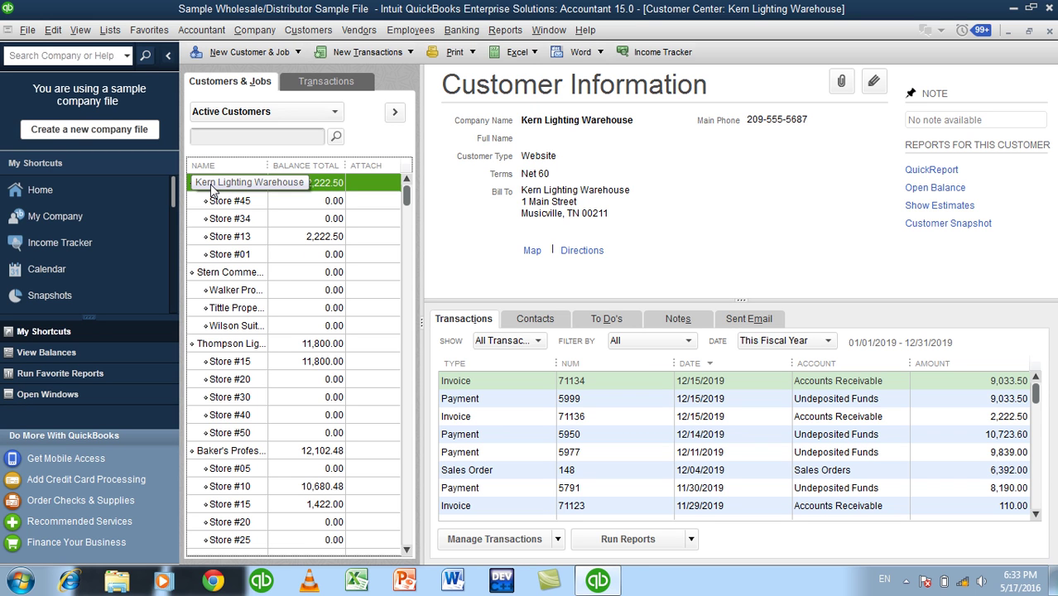
click(457, 397)
click(482, 413)
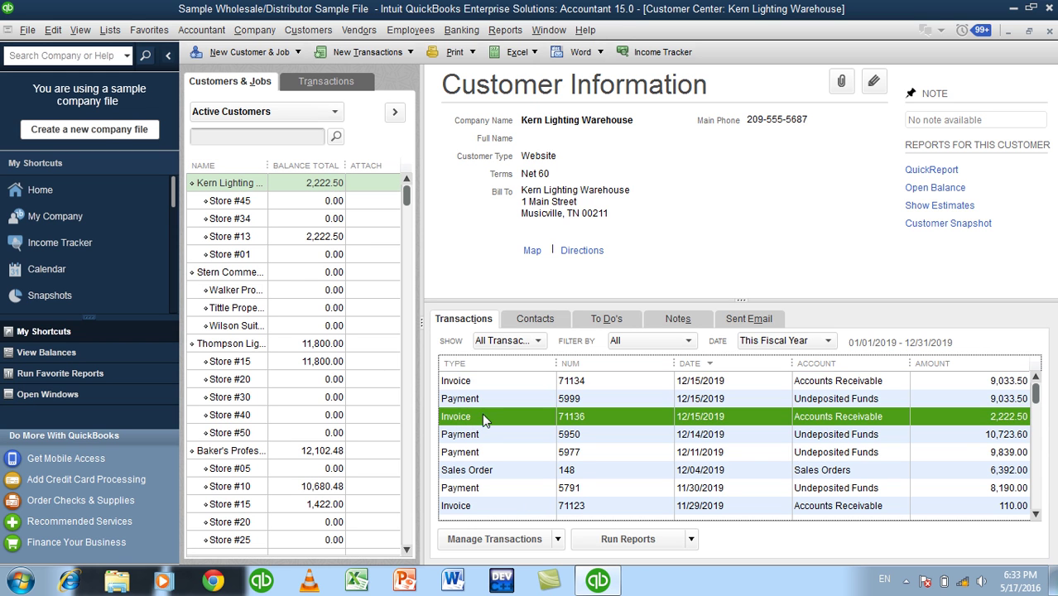
click(483, 455)
click(488, 511)
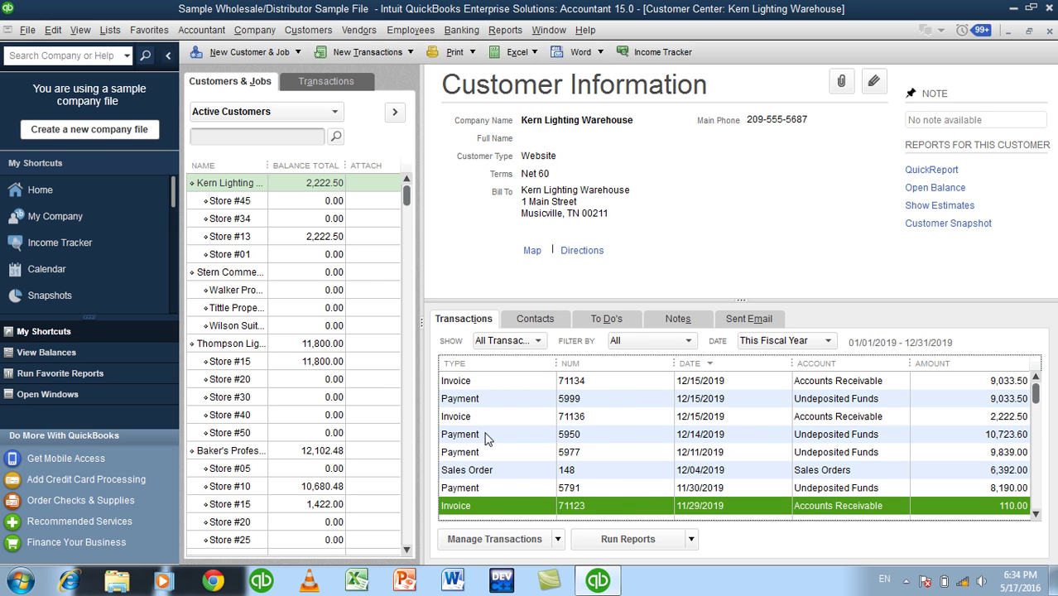
Review Kern Lighting Warehouse's contacts, to-do's, notes and sent email, and return to the customer's transactions
click(553, 324)
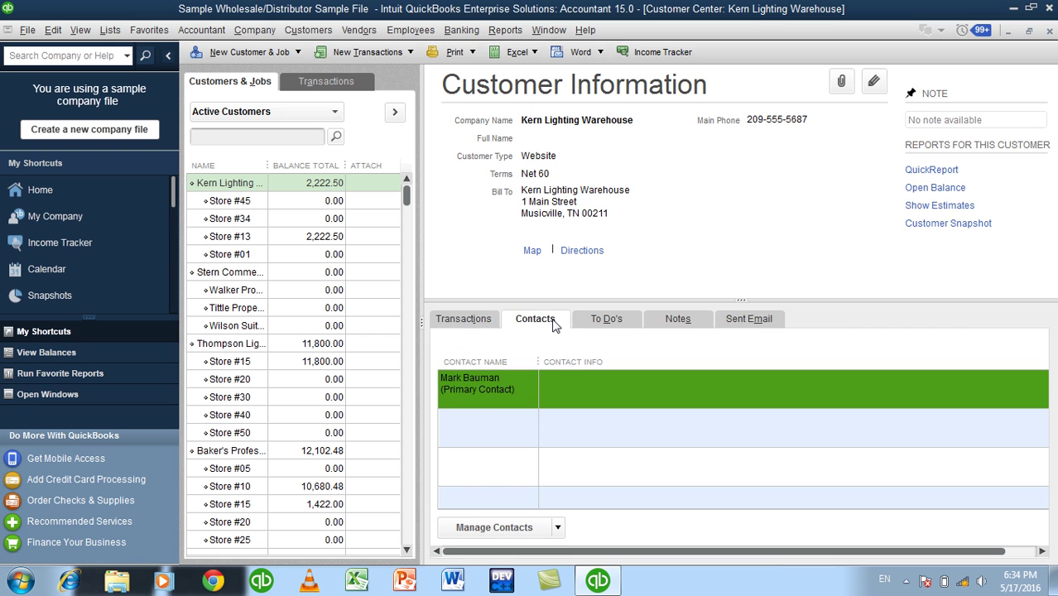
click(623, 324)
click(683, 323)
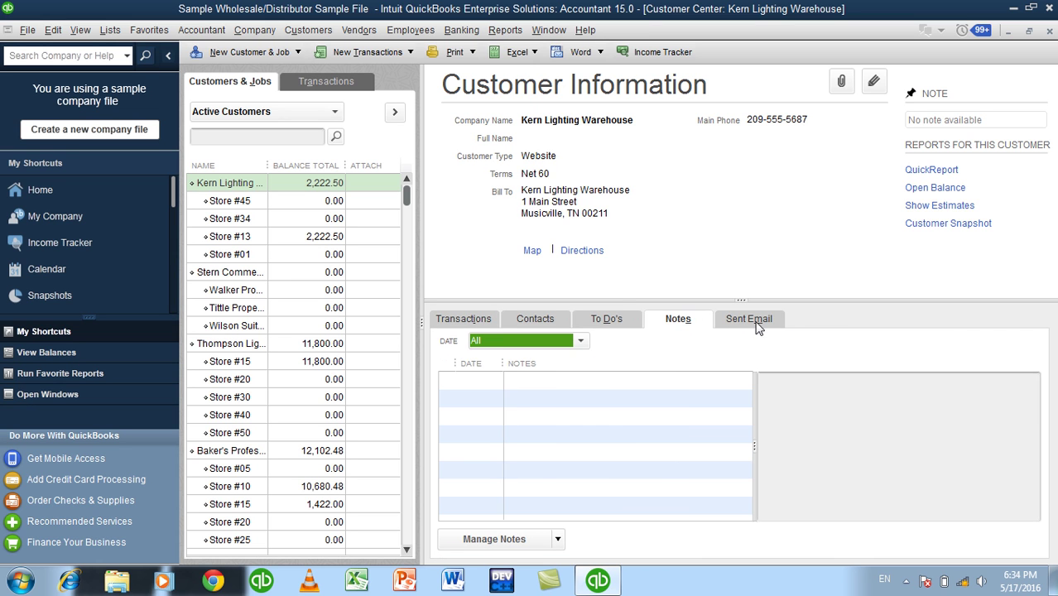
click(747, 324)
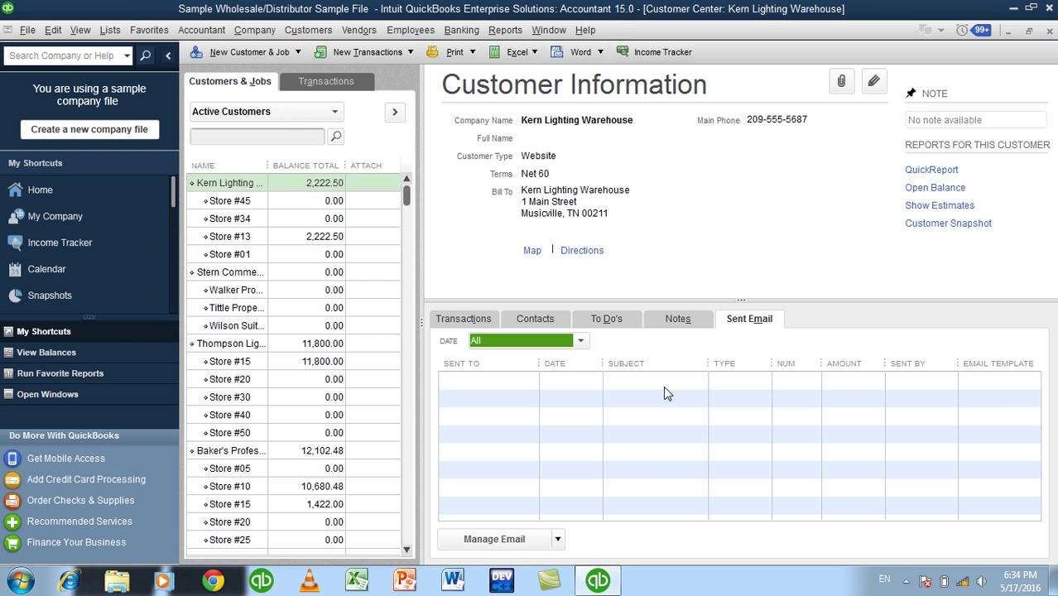
click(461, 319)
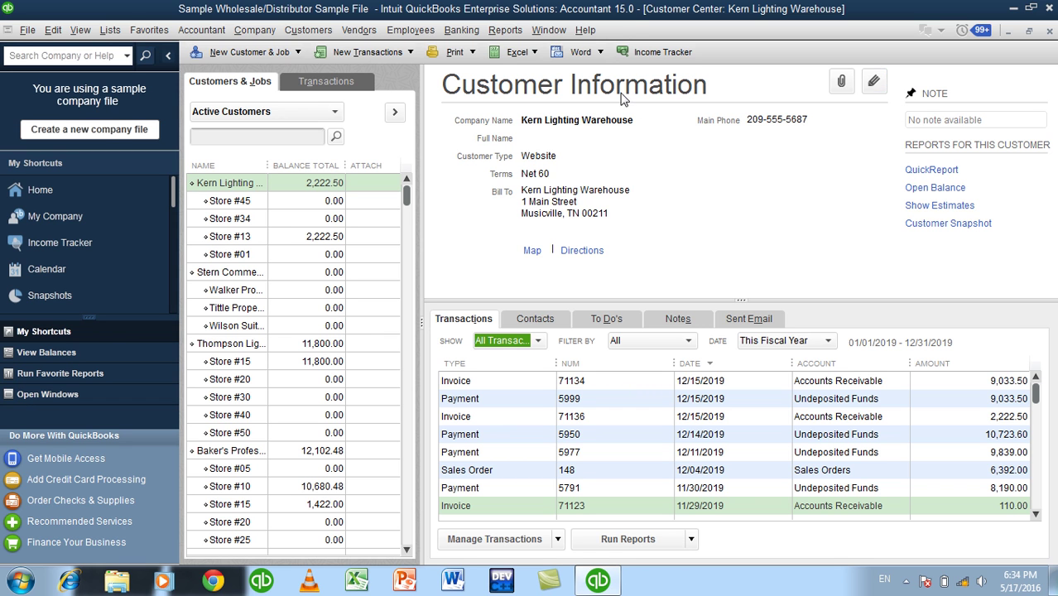
Browse all customers' transactions by type, from estimates through sales receipts, and return to the customers and jobs list
click(309, 85)
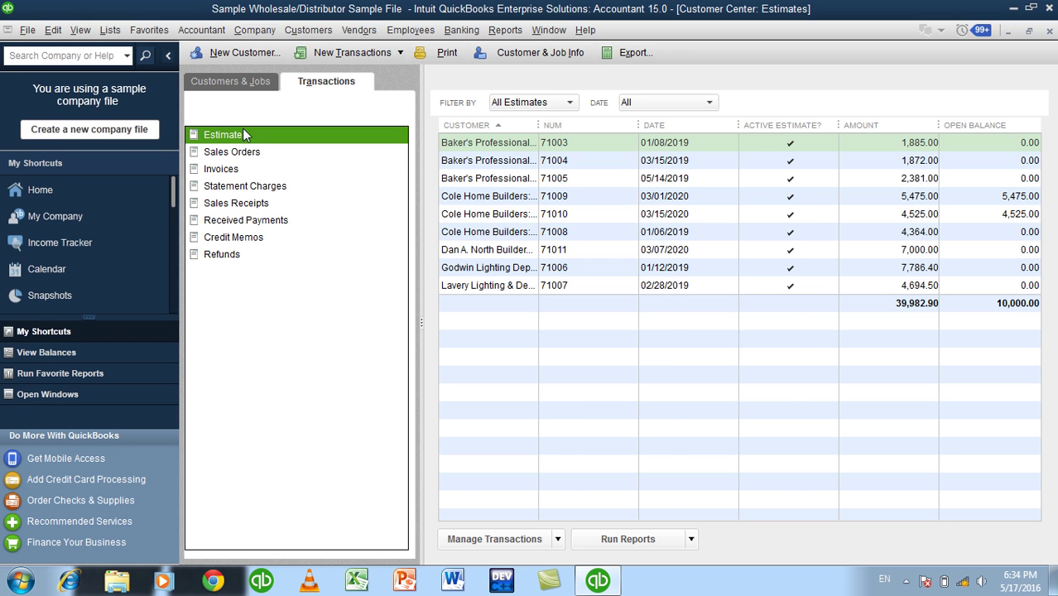
click(246, 155)
click(236, 173)
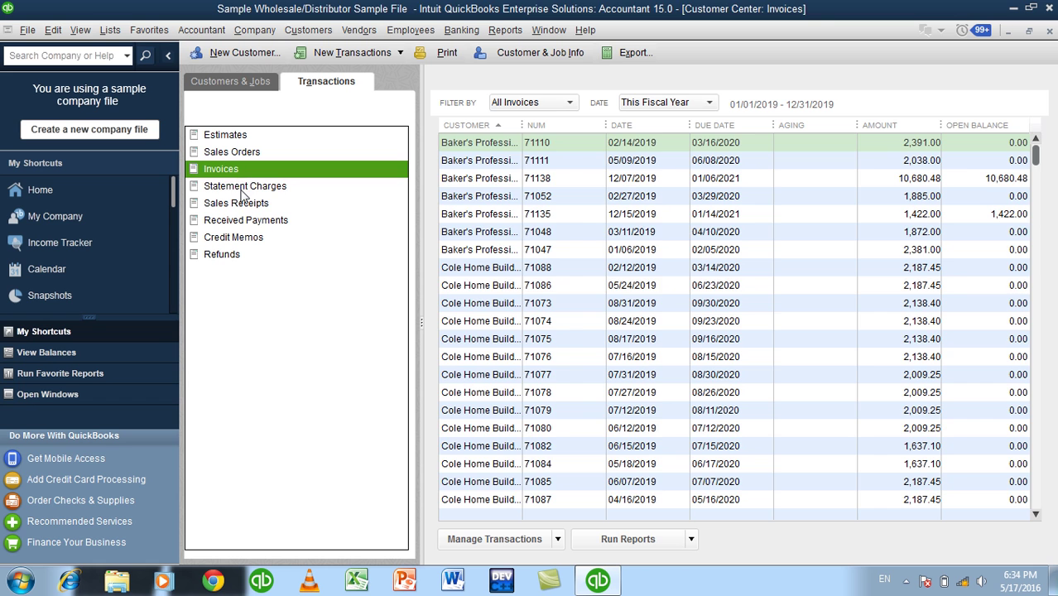
click(241, 185)
click(248, 206)
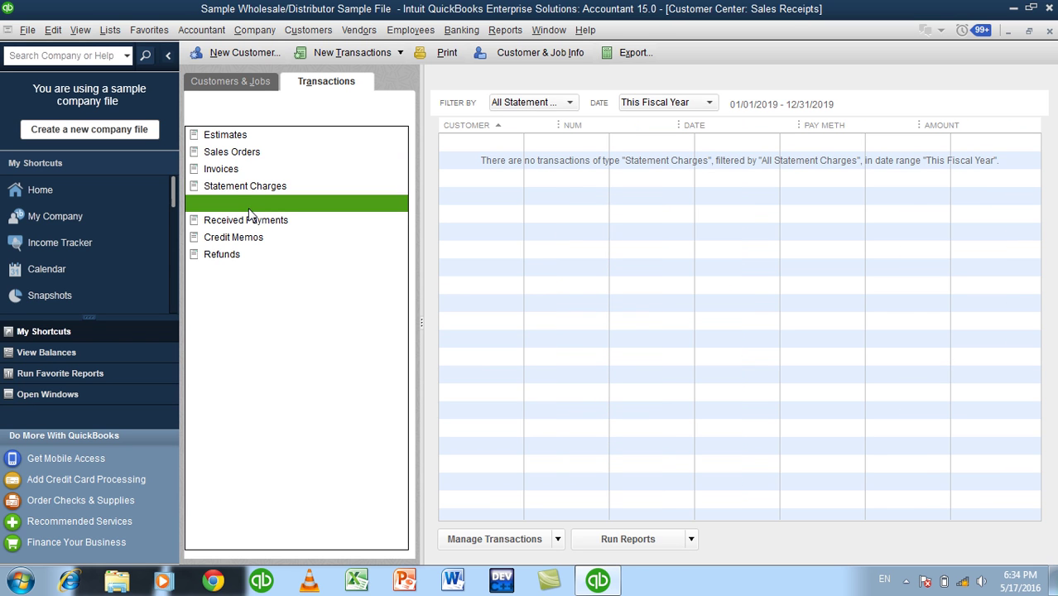
click(234, 81)
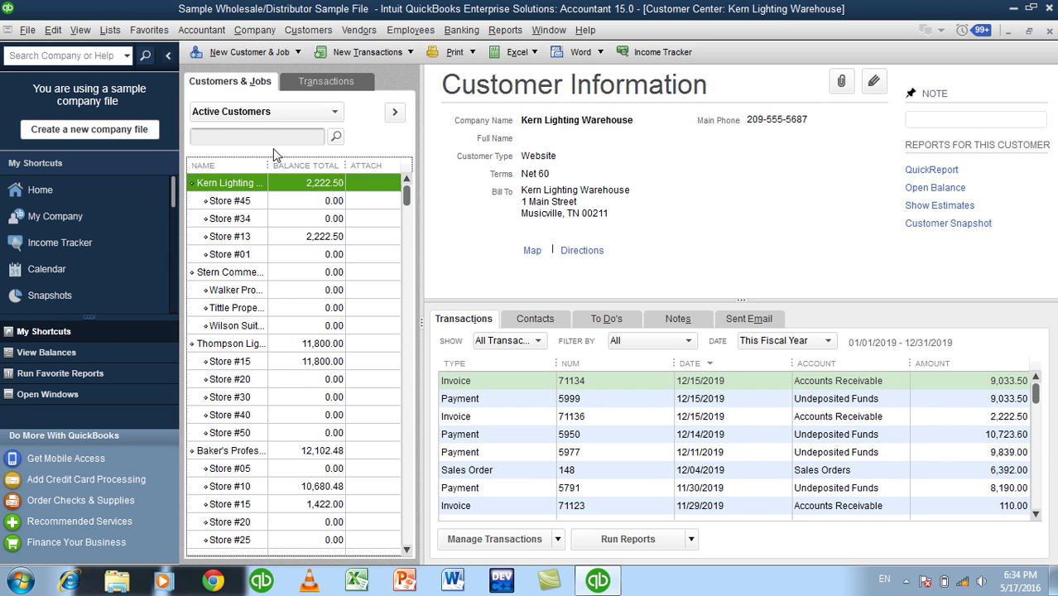
Check the options for adding customers and jobs without creating any, and close the Customer Center
click(258, 52)
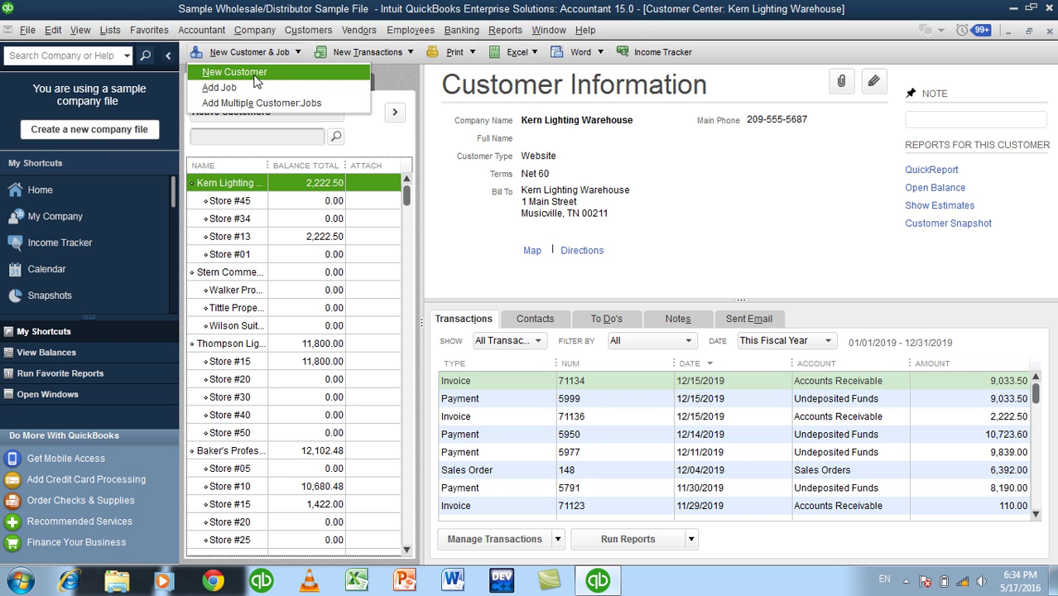
click(534, 182)
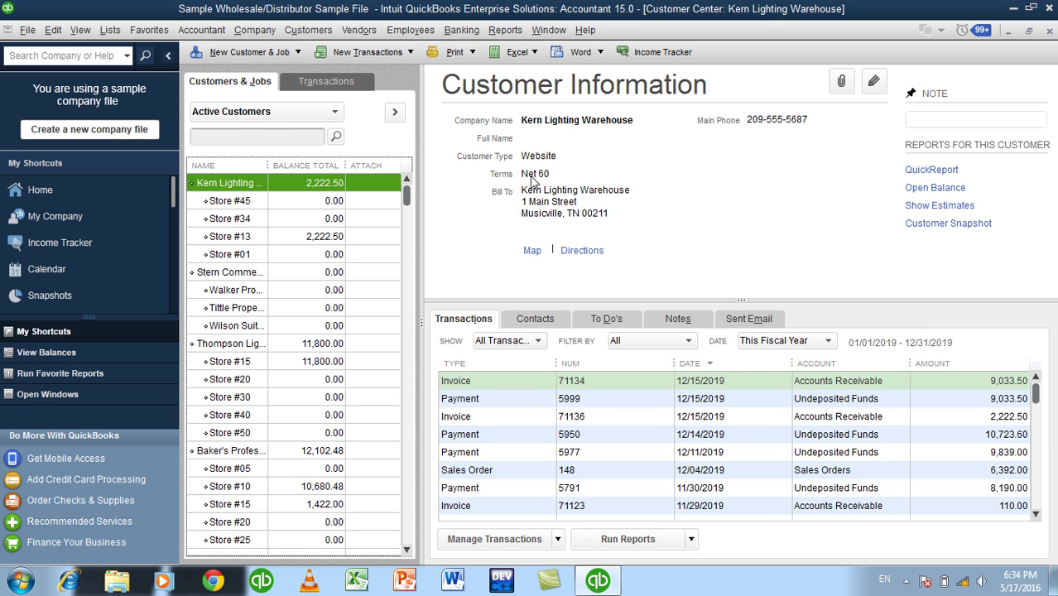
click(1048, 33)
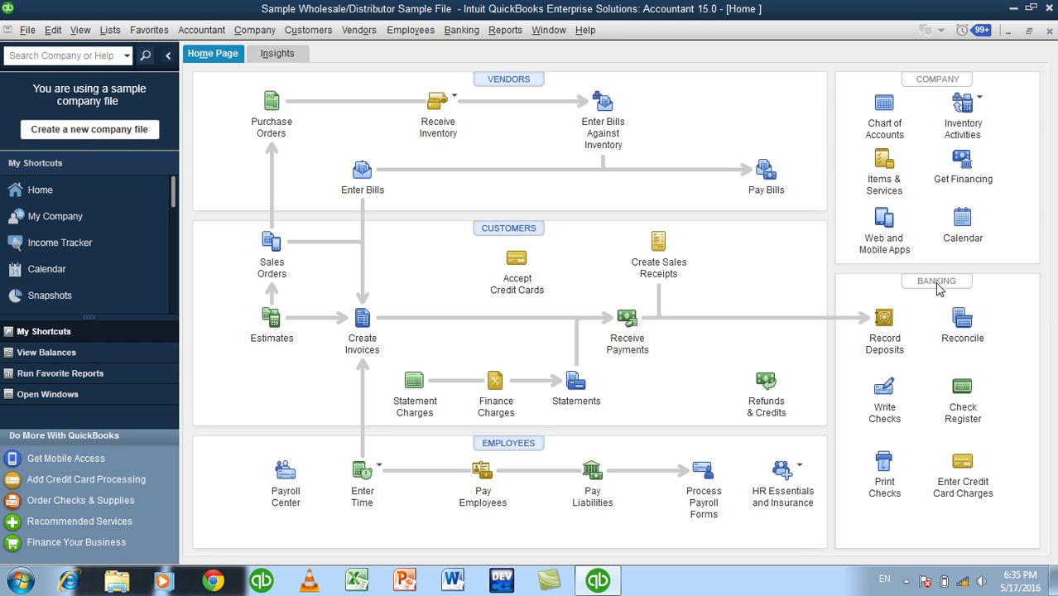
Open the Employee Center, examine the first employee's paychecks, look through employee transactions and payroll information, and return to the employees list
click(493, 448)
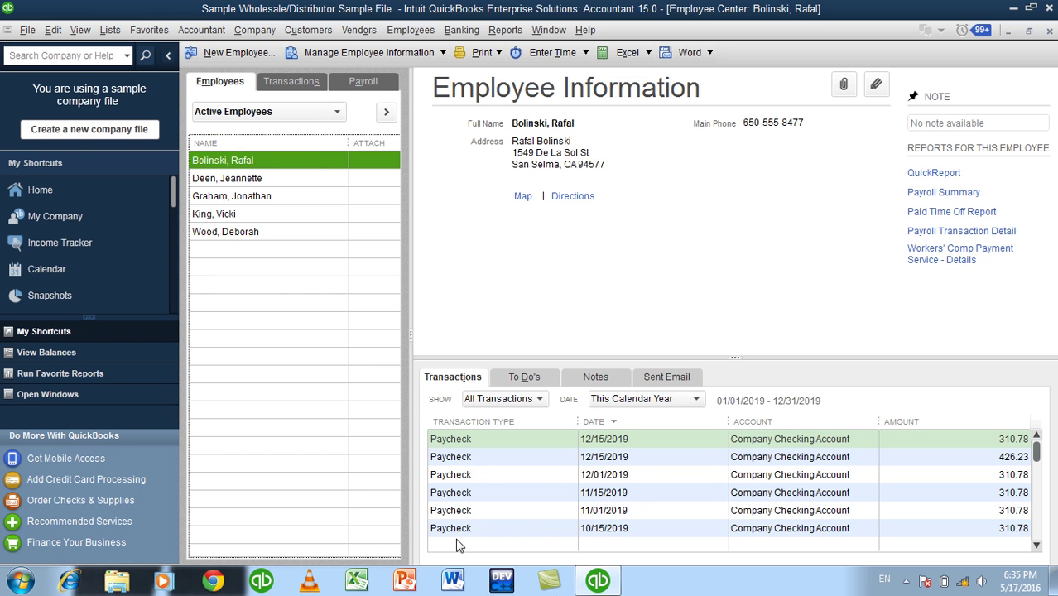
click(476, 478)
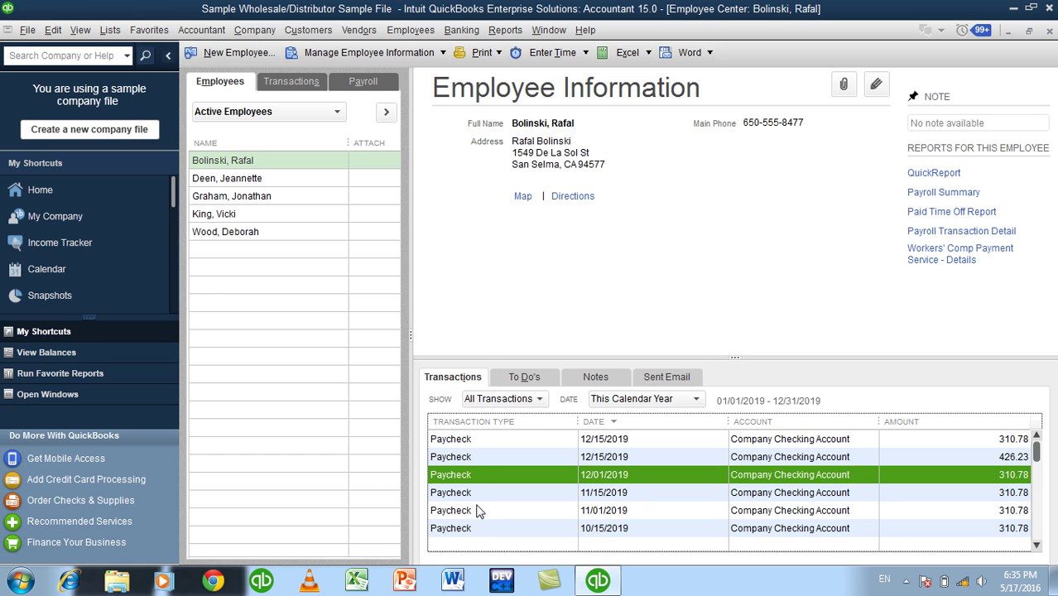
click(480, 509)
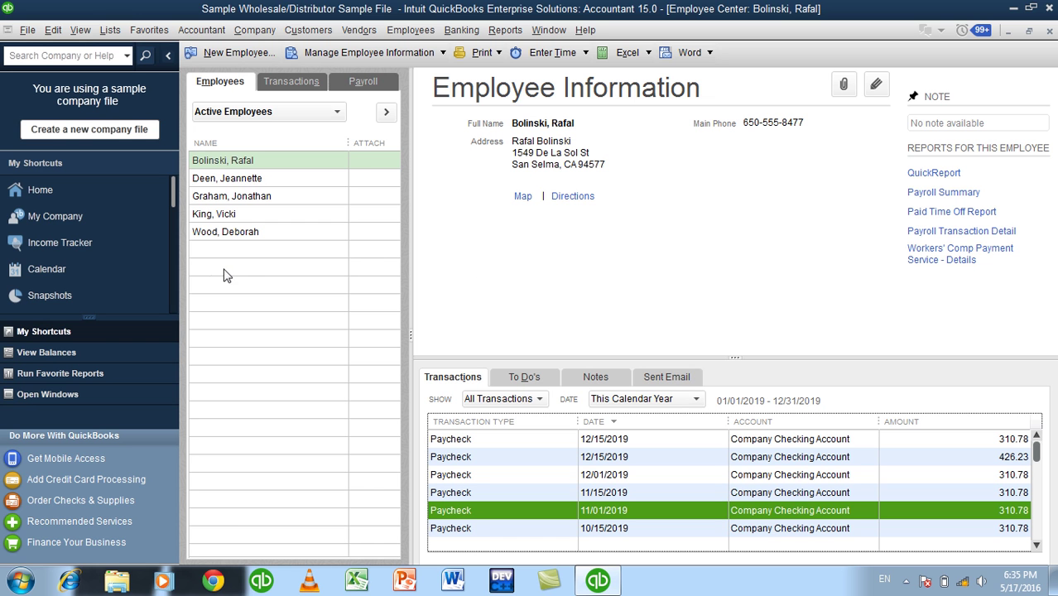
click(289, 85)
click(362, 86)
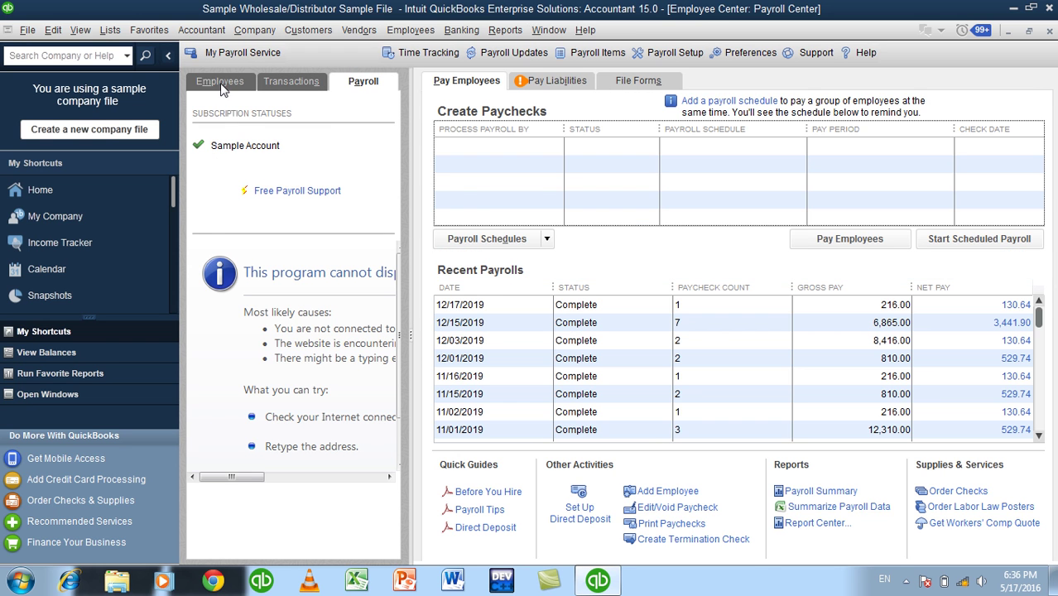
click(221, 82)
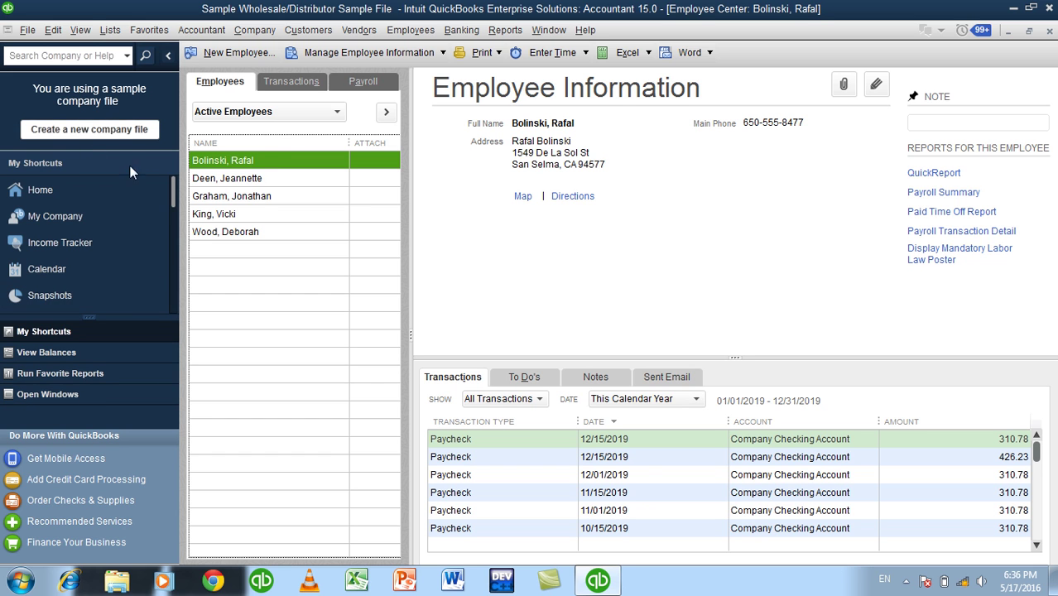
Reselect the Left Icon Bar layout and switch the display to the Top Icon Bar
click(84, 30)
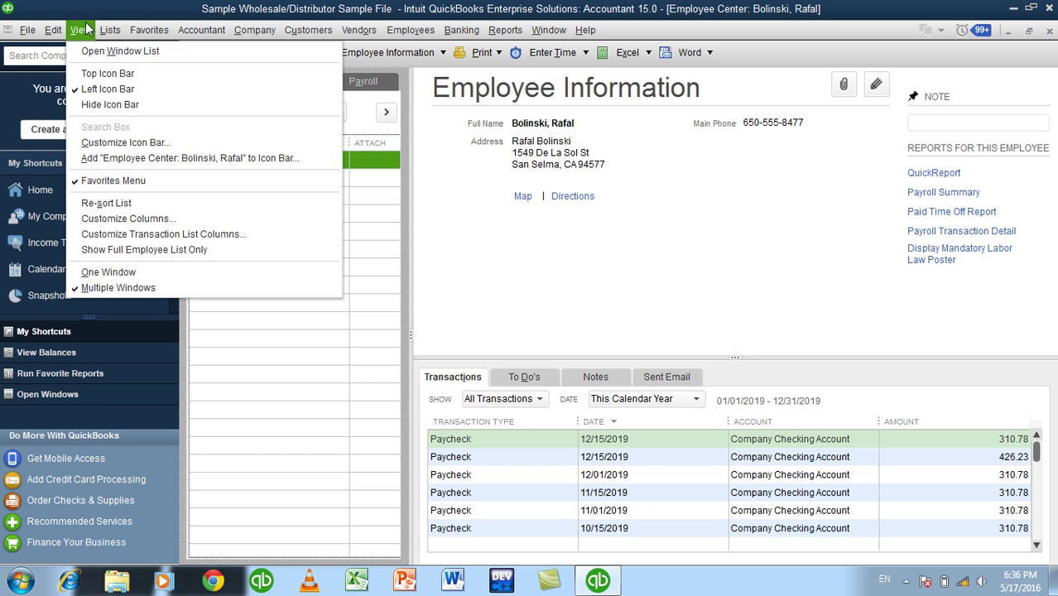
click(74, 91)
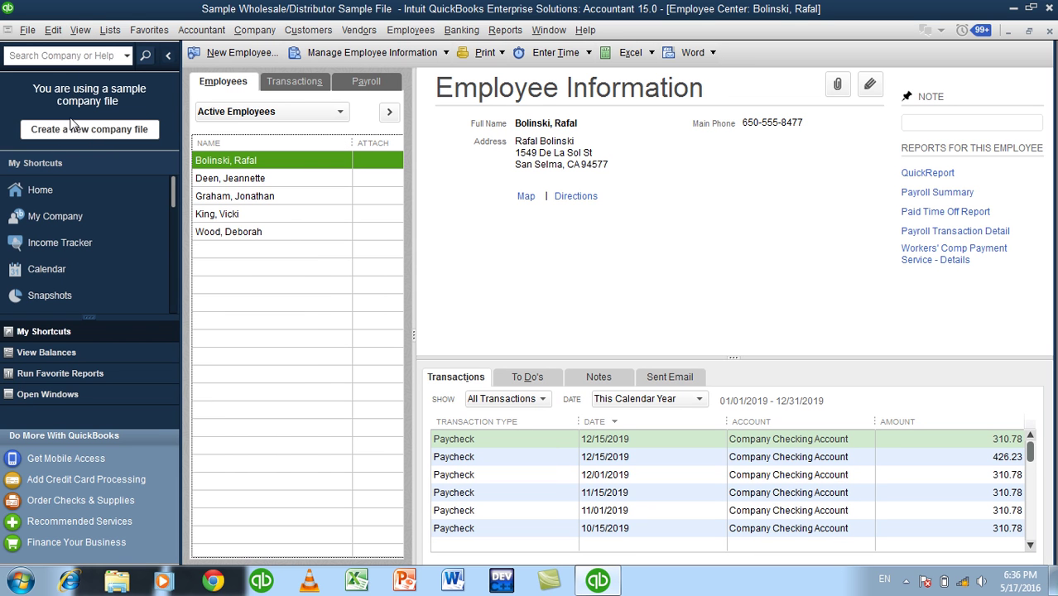
click(80, 30)
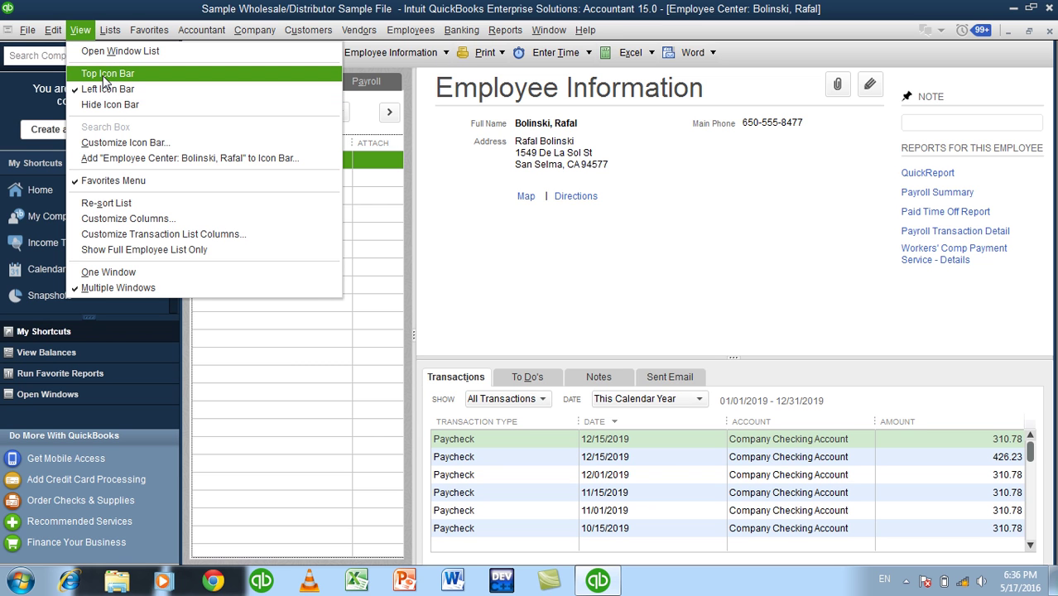
click(105, 75)
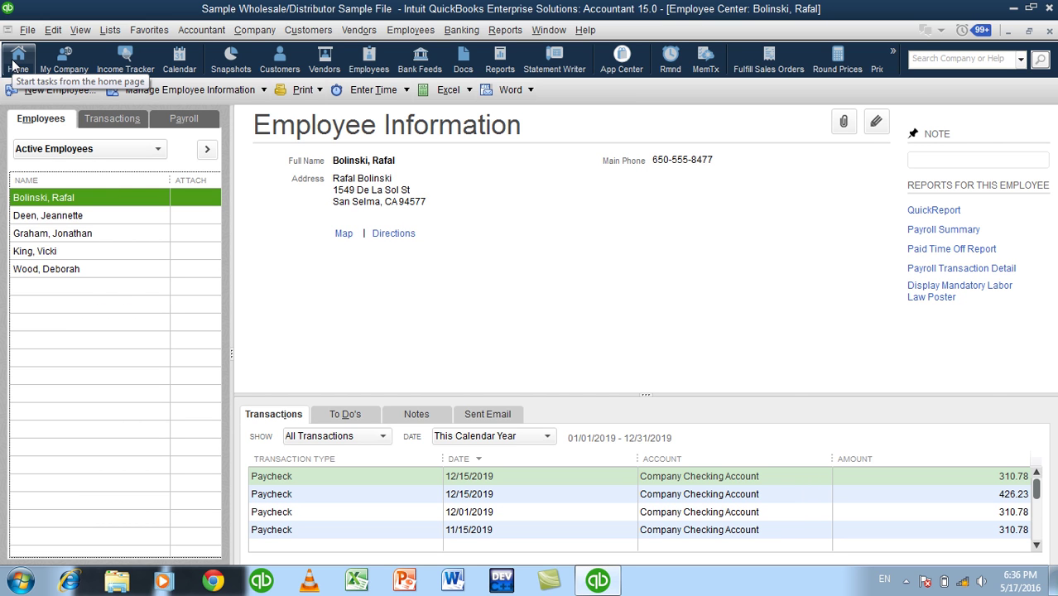
Return to the Left Icon Bar, hide the icon bar completely, and restore the Left Icon Bar layout
click(80, 30)
click(98, 91)
click(81, 30)
click(91, 104)
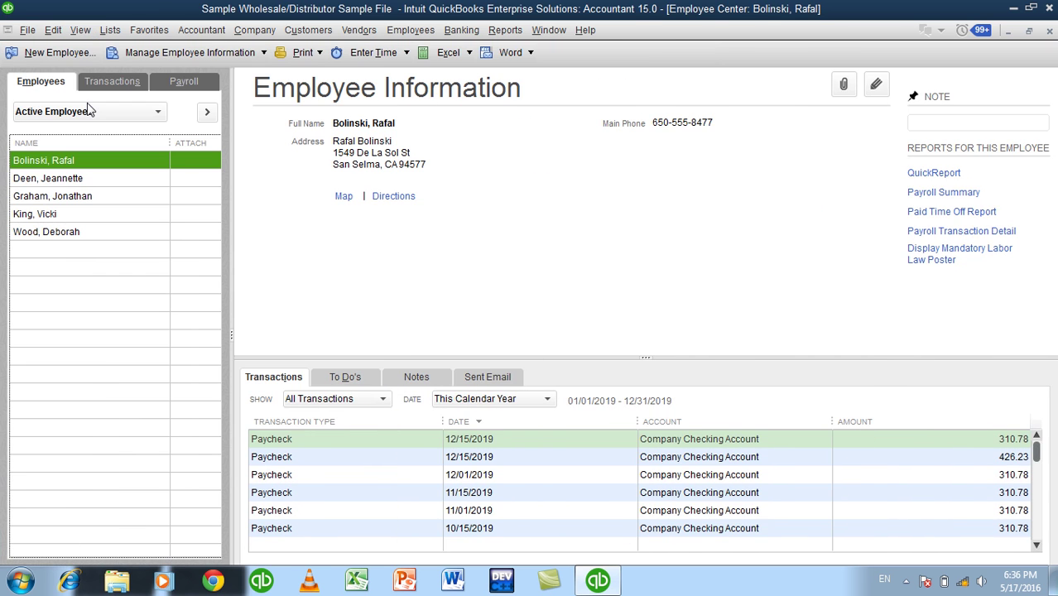
click(80, 30)
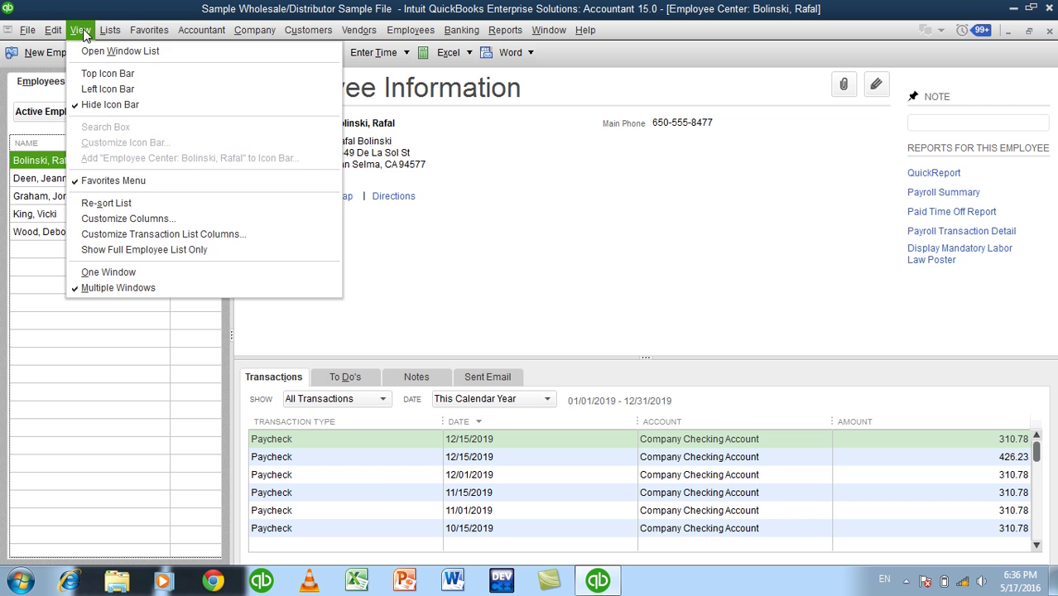
click(91, 89)
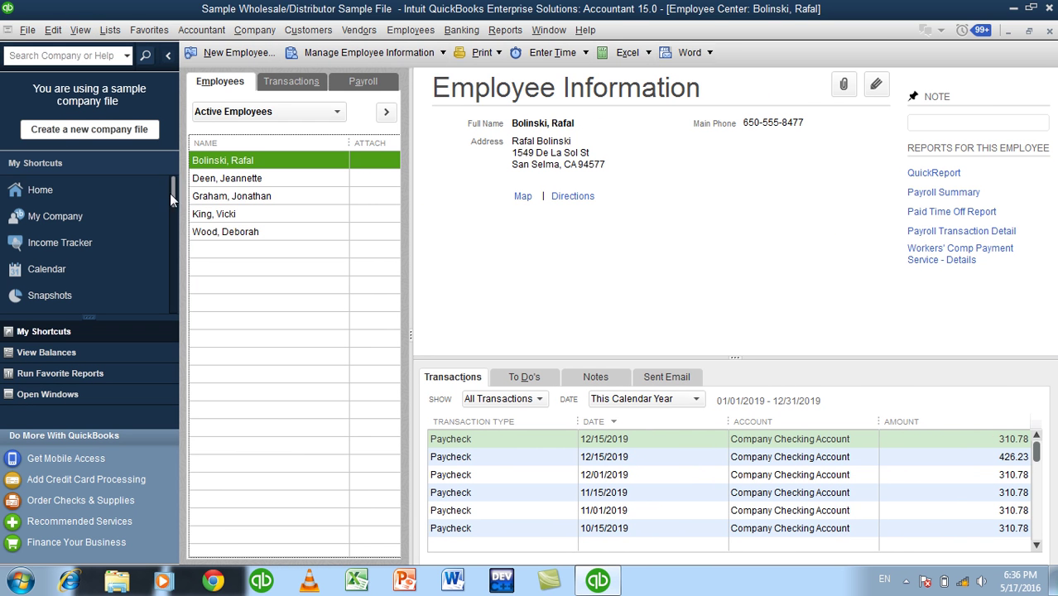
Look through the full list of shortcuts and open the Customer Center and the Vendor Center from it
drag(173, 185, 170, 342)
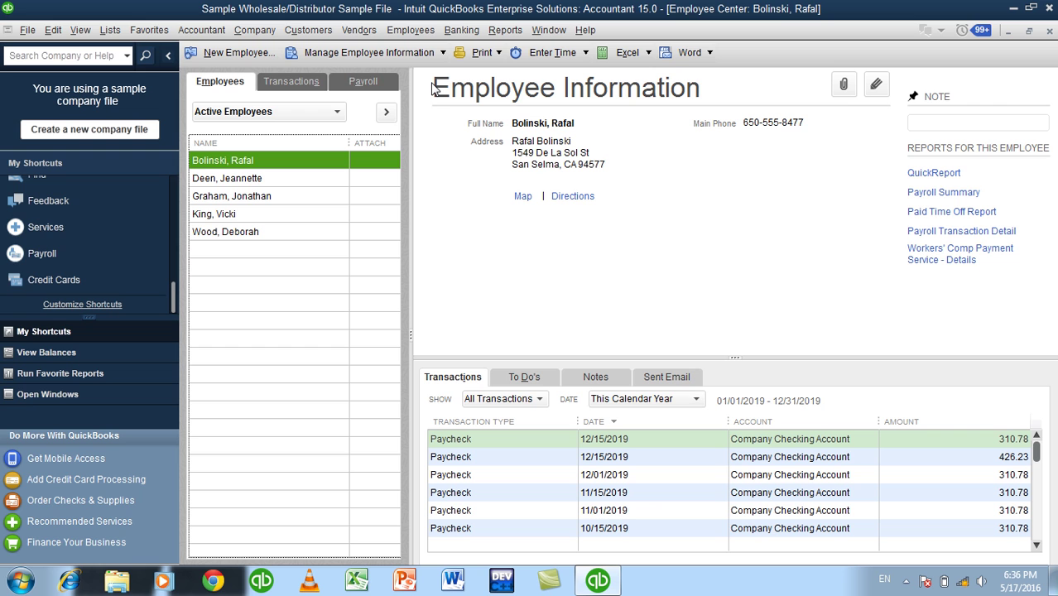
drag(174, 291, 182, 206)
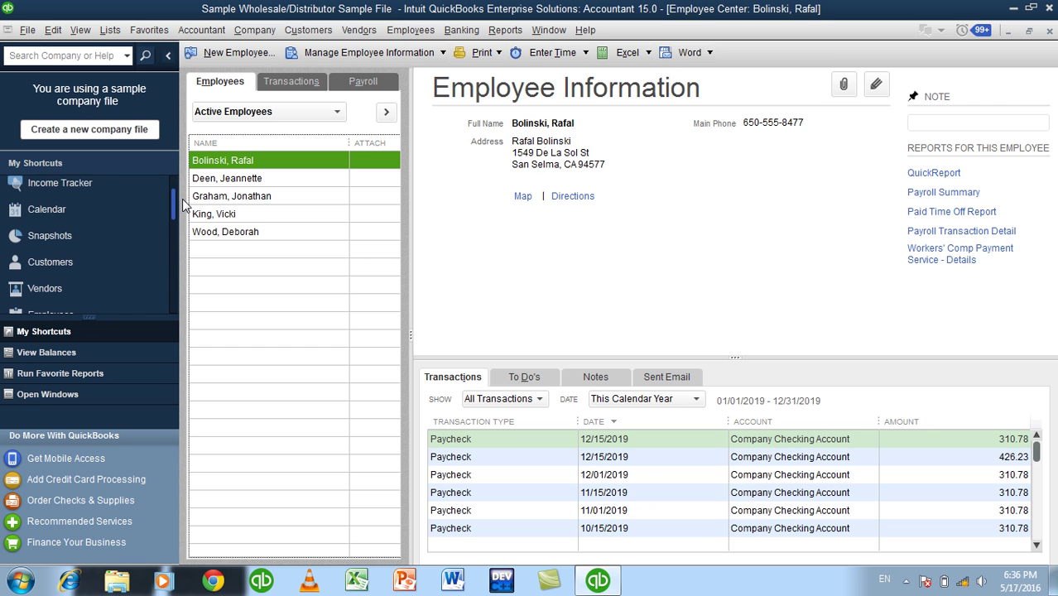
click(101, 262)
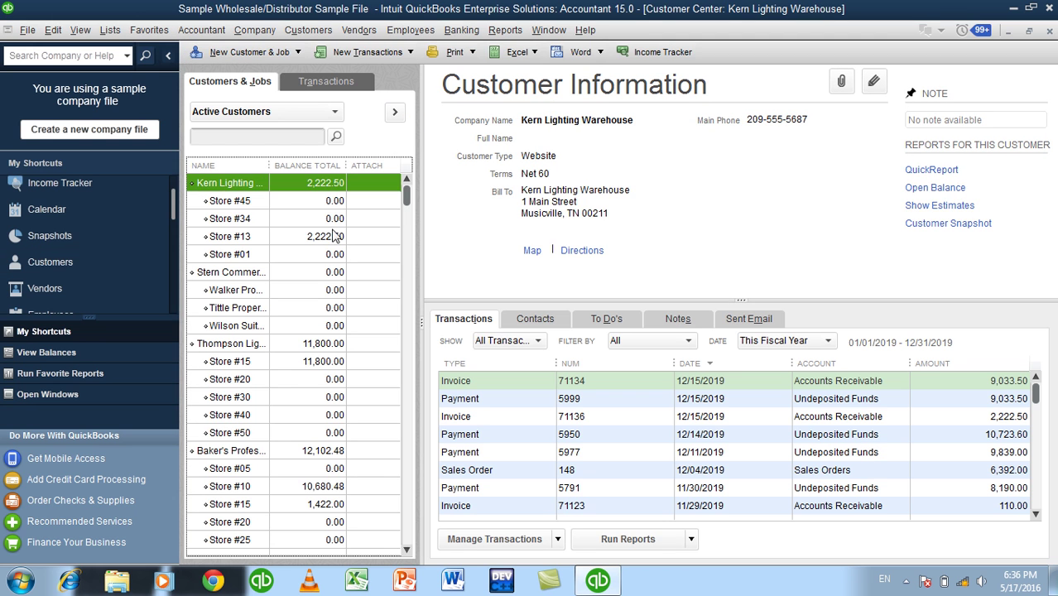
click(62, 290)
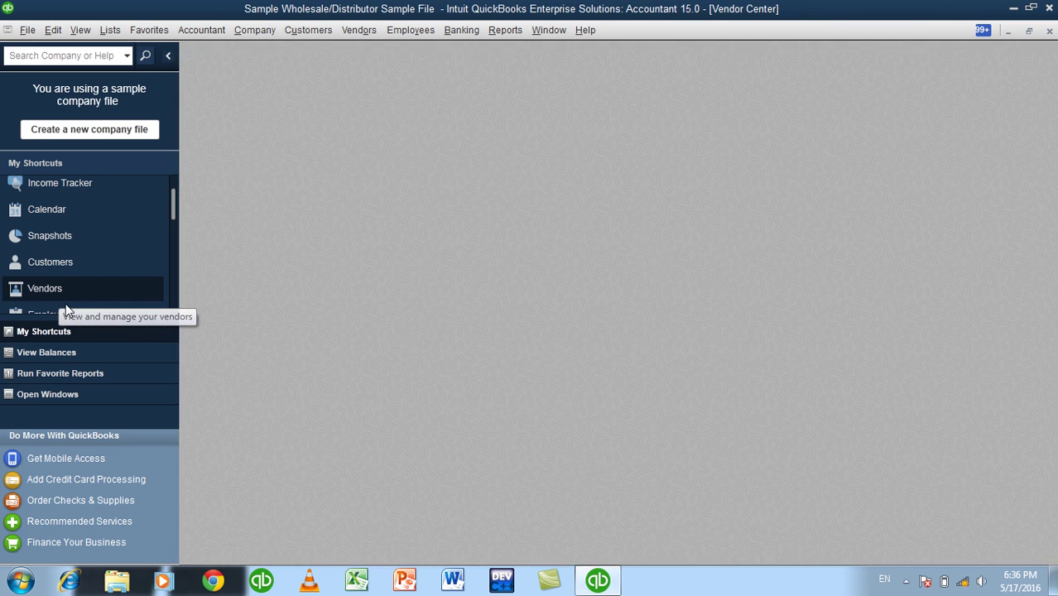
Open the Company Snapshot and examine its company charts and balances, payments overview, and Kern Lighting Warehouse's customer summary
click(50, 238)
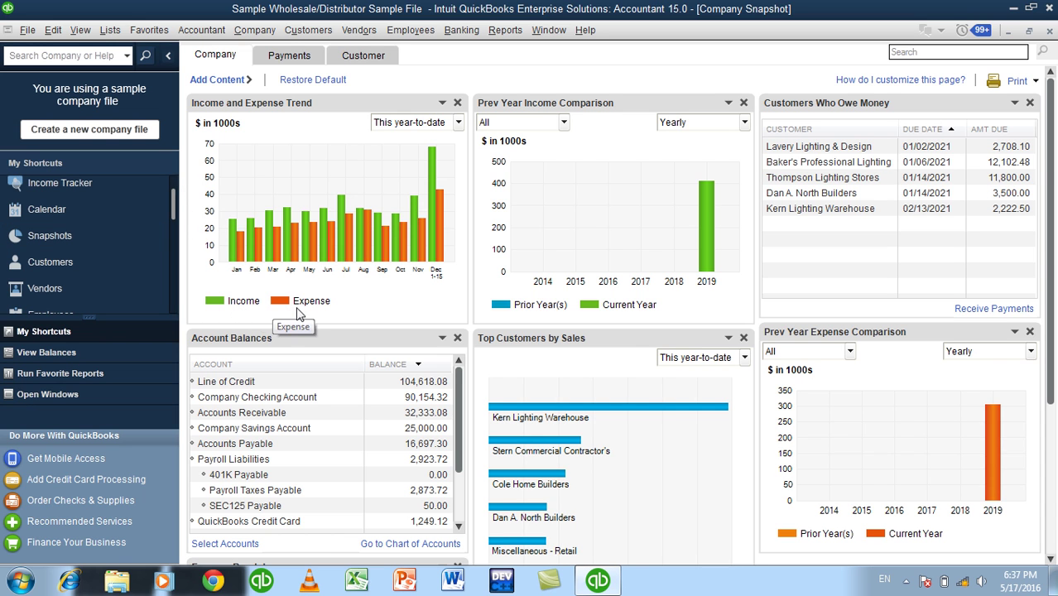
mouse_move(275, 242)
mouse_move(274, 222)
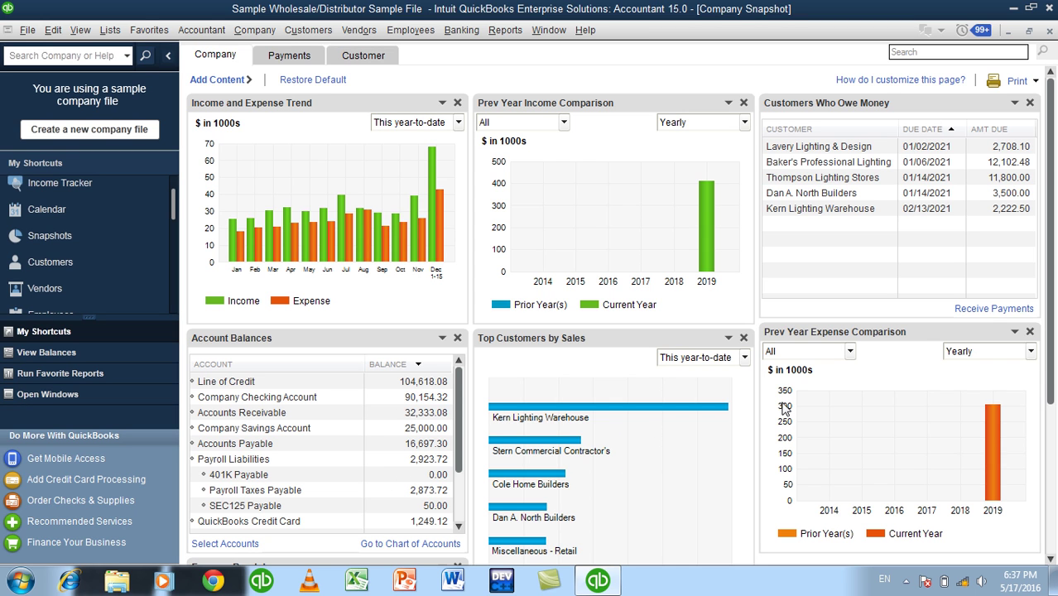
drag(1050, 391, 1050, 552)
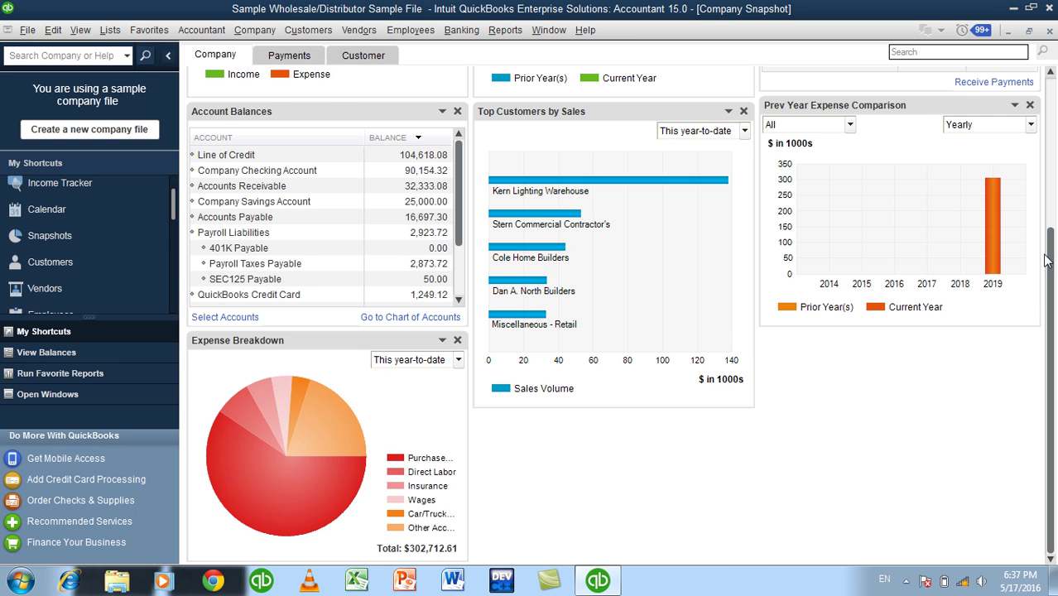
scroll(811, 310, up, 3)
click(273, 54)
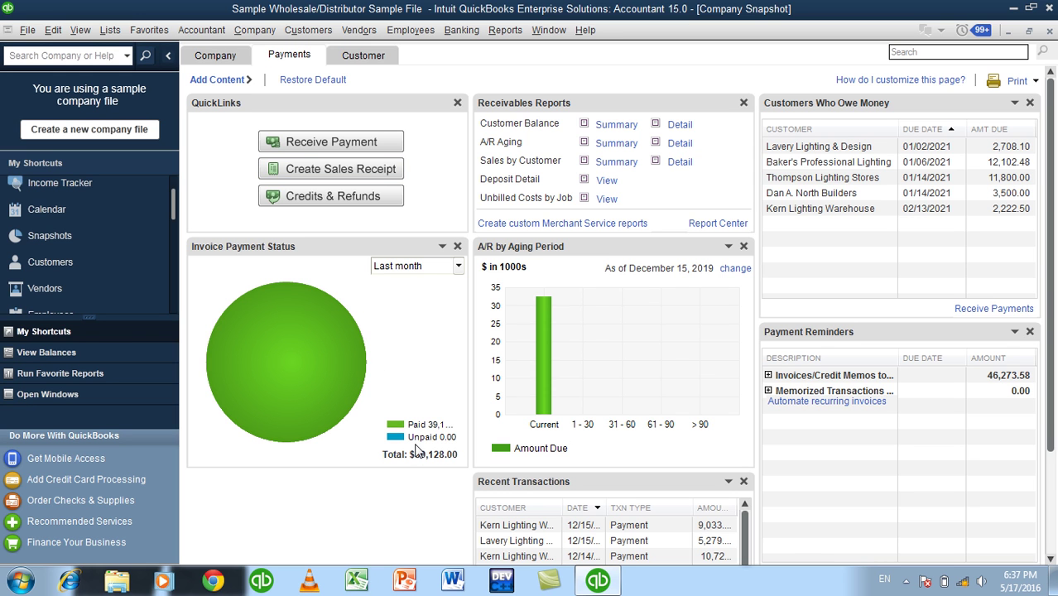
click(362, 54)
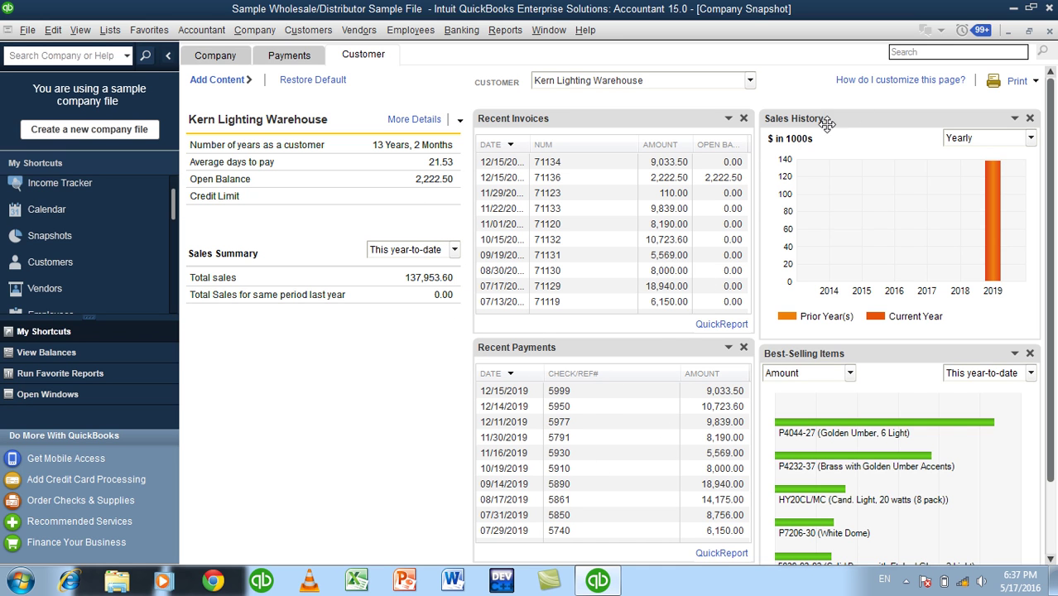
Close the Company Snapshot and the Vendor, Customer and Employee Centers to get back to the Home Page
click(1050, 32)
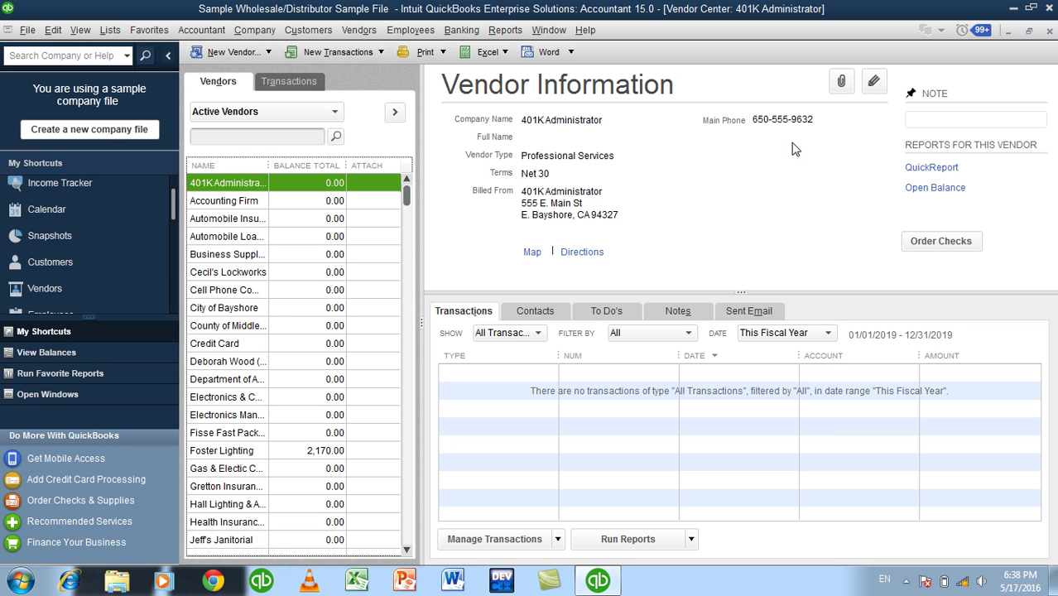
click(1050, 32)
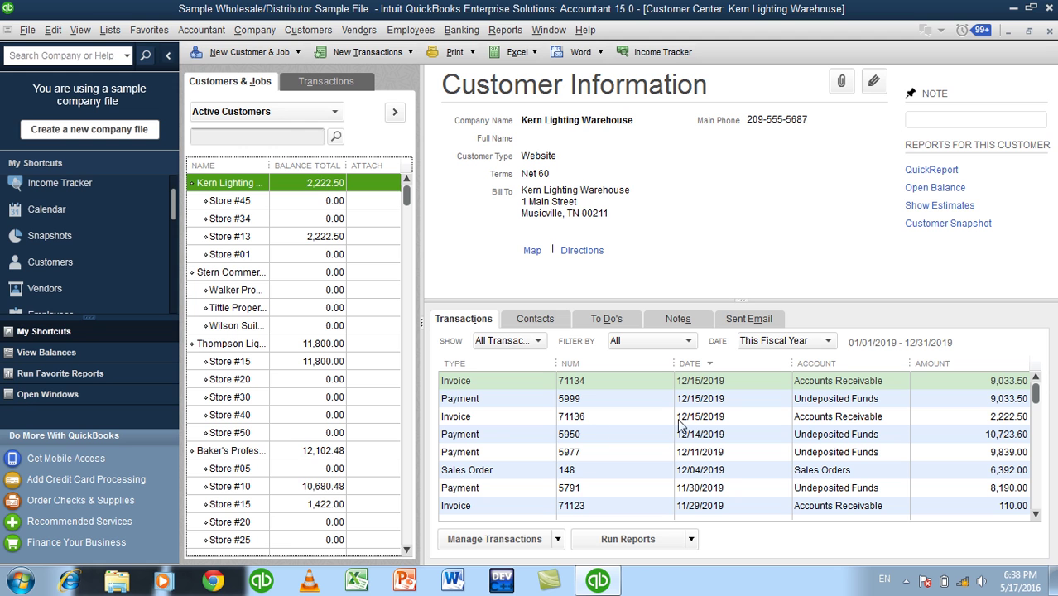
click(1050, 32)
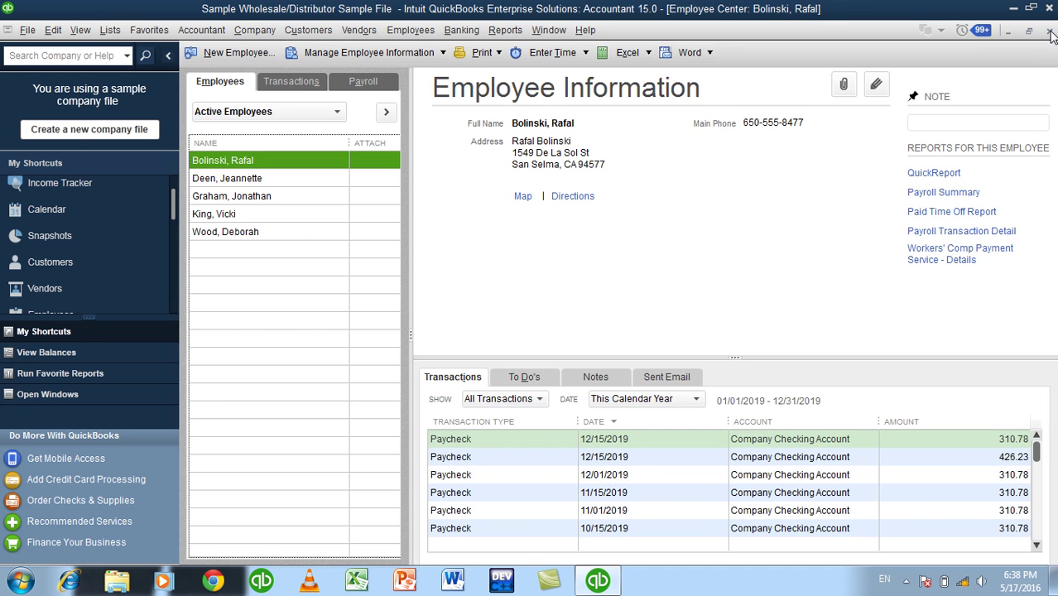
click(1050, 31)
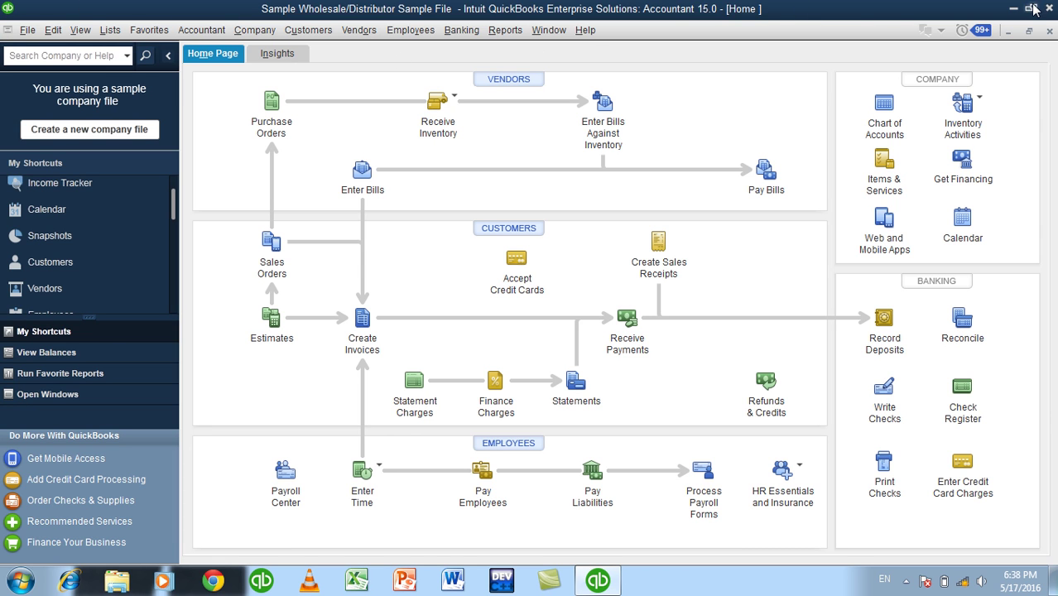
Open the Reminders, review today's and upcoming items, and close them to return to the Home Page
click(982, 31)
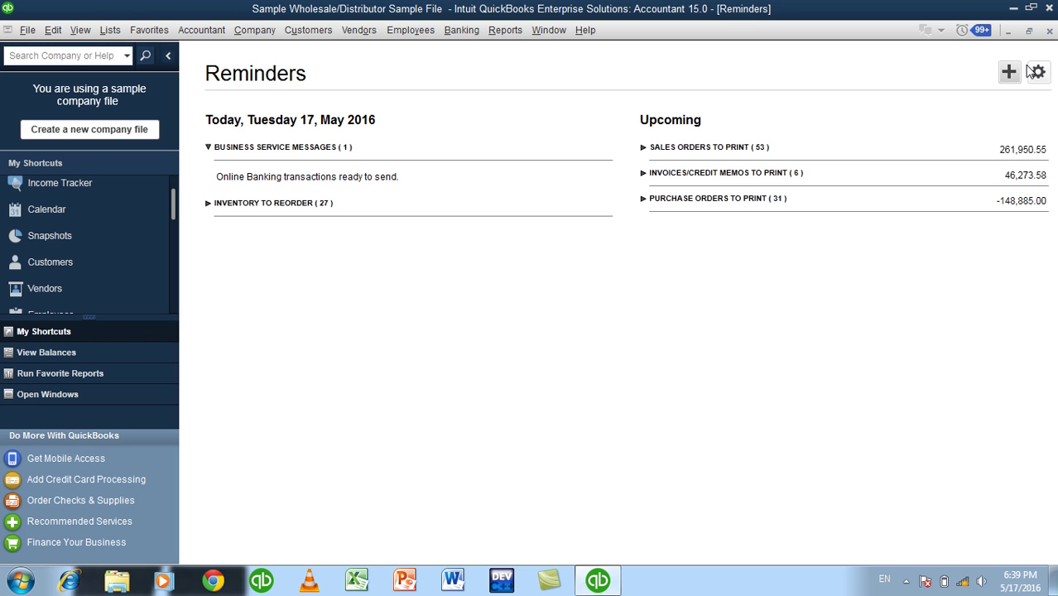
click(1050, 31)
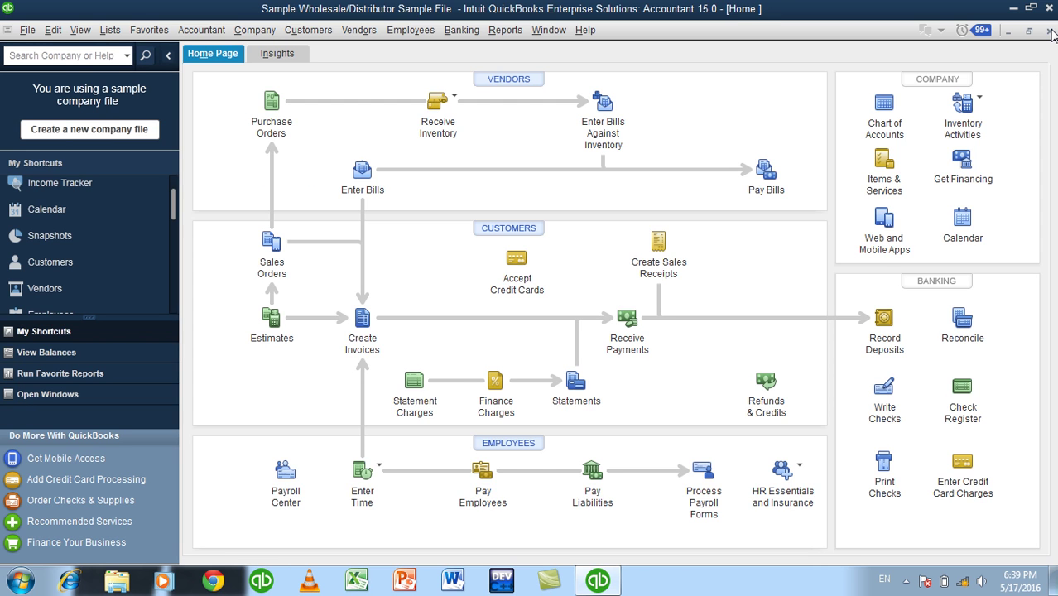